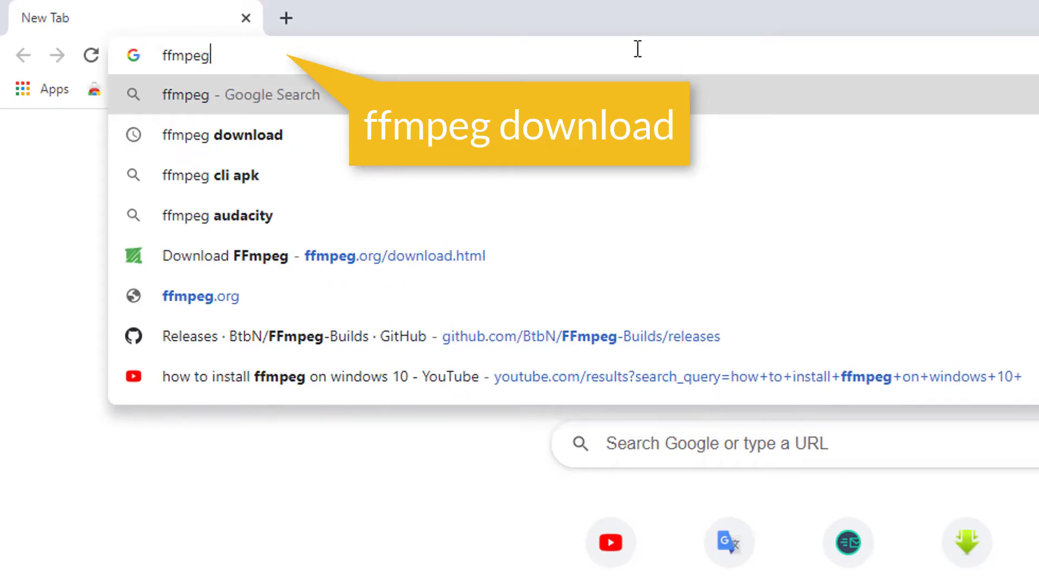
Step: Search the web for "ffmpeg download" and open the Download FFmpeg page on ffmpeg.org
type("ad")
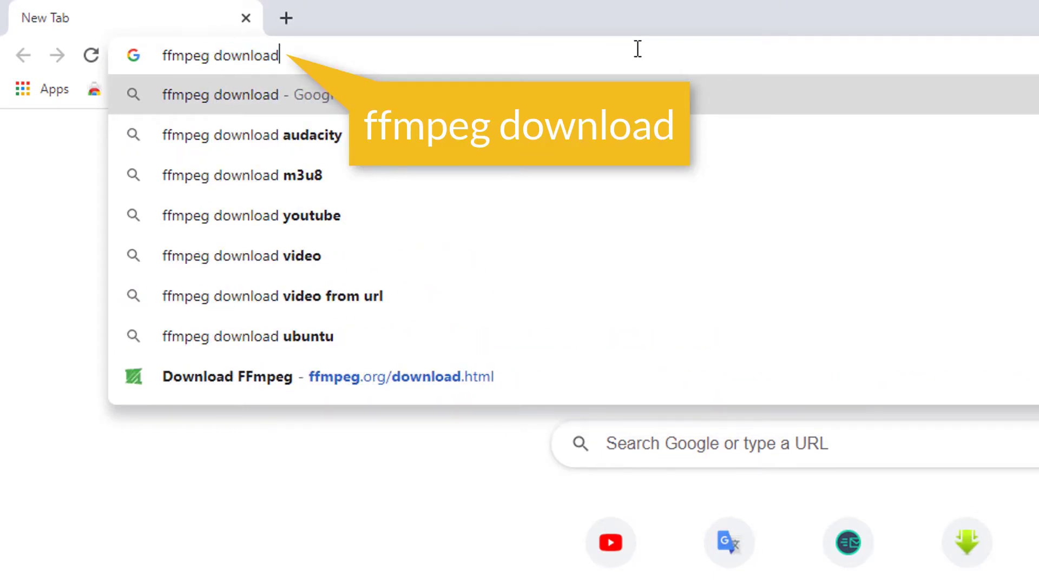
key("Return")
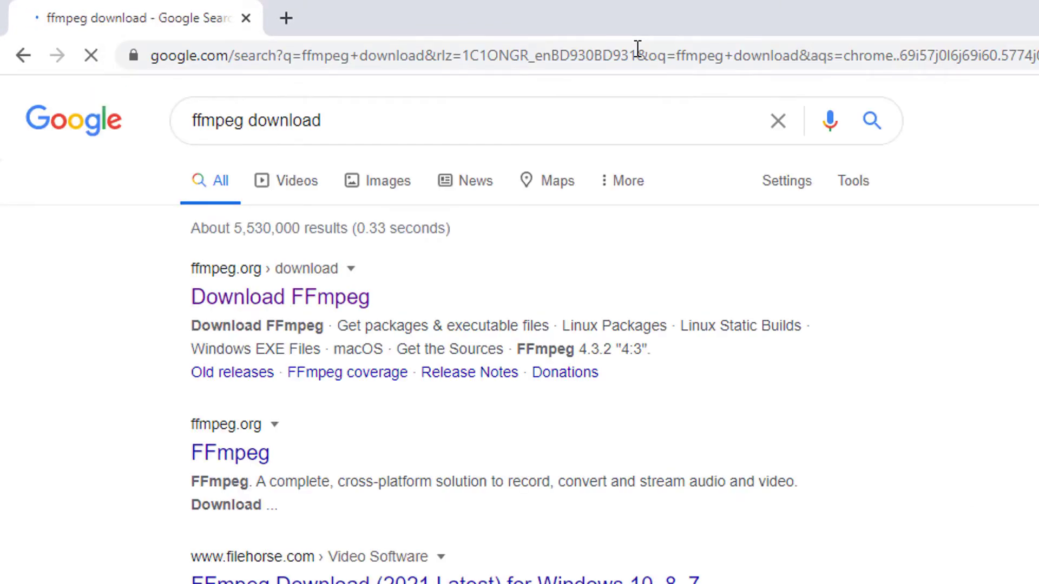
left_click(269, 303)
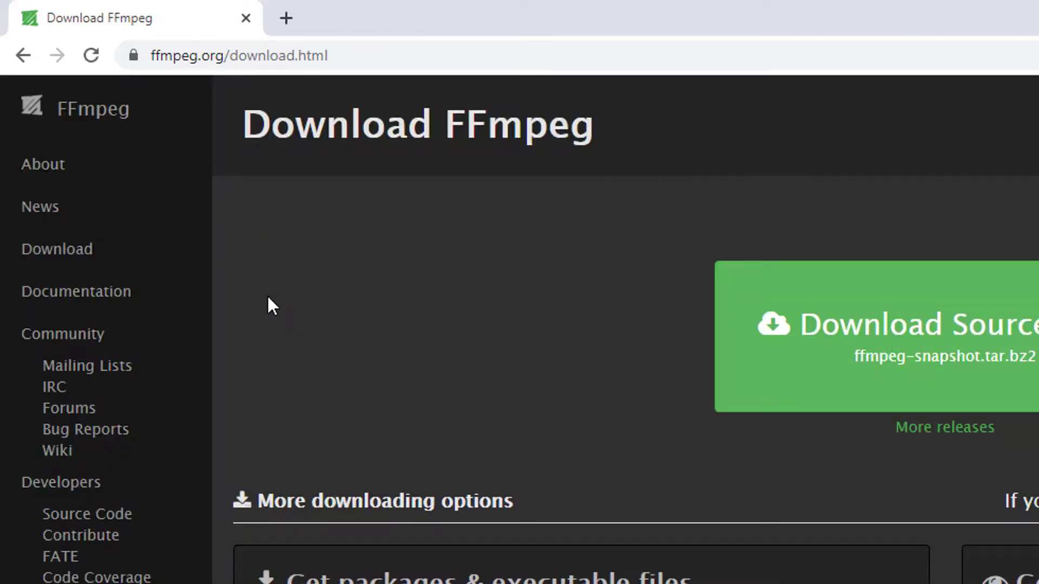
Step: Choose the Windows executable files, open the Windows builds from gyan.dev in a new tab and switch to it
scroll(268, 294, "down", 4)
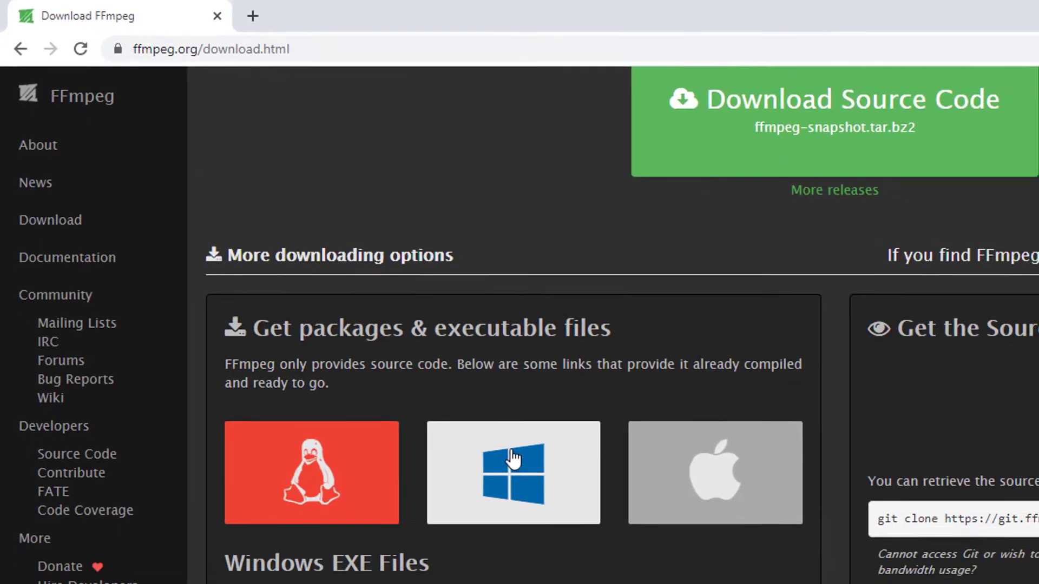
left_click(573, 519)
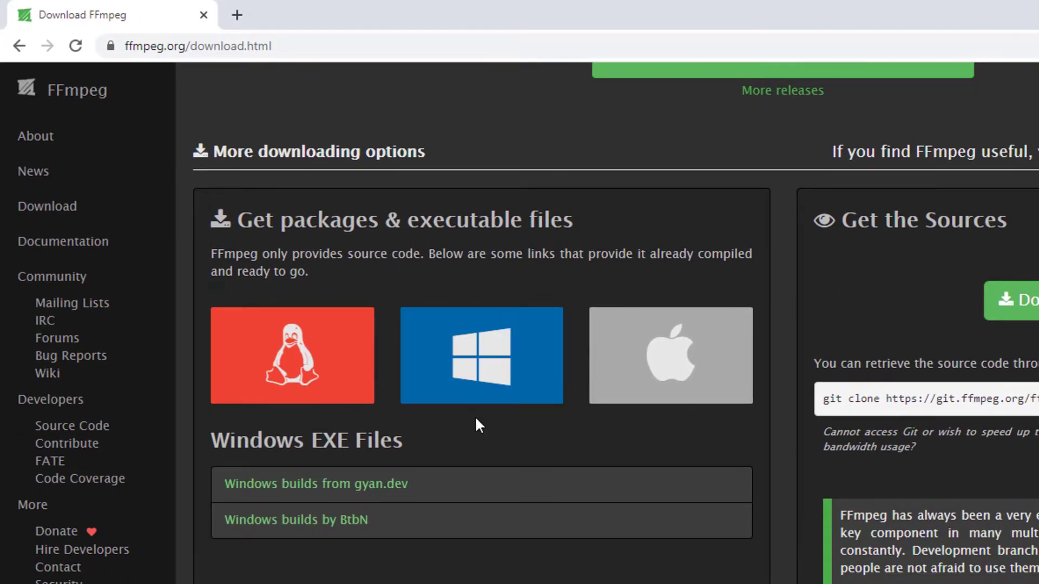
right_click(379, 493)
left_click(411, 494)
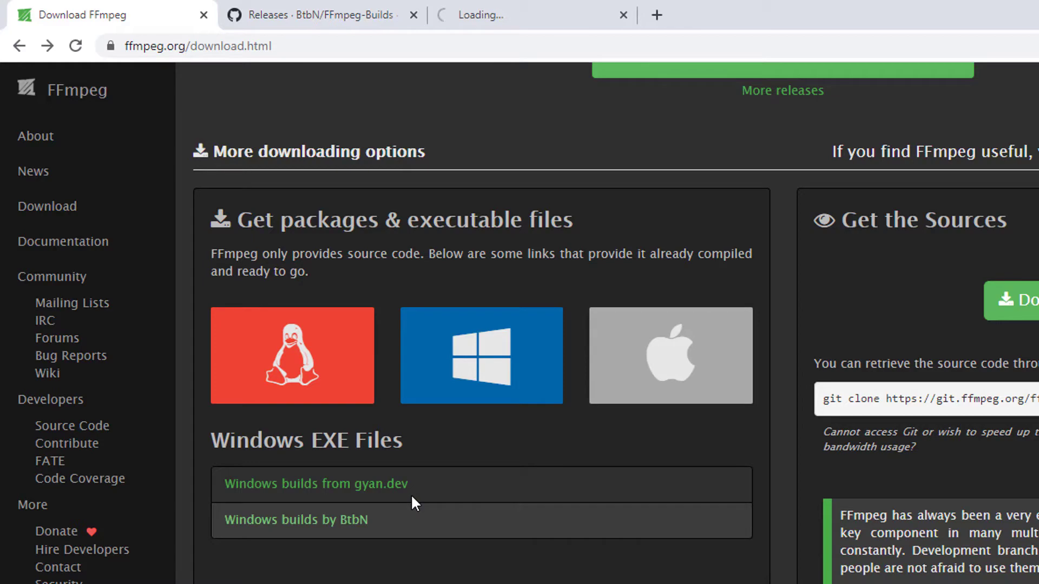
left_click(508, 7)
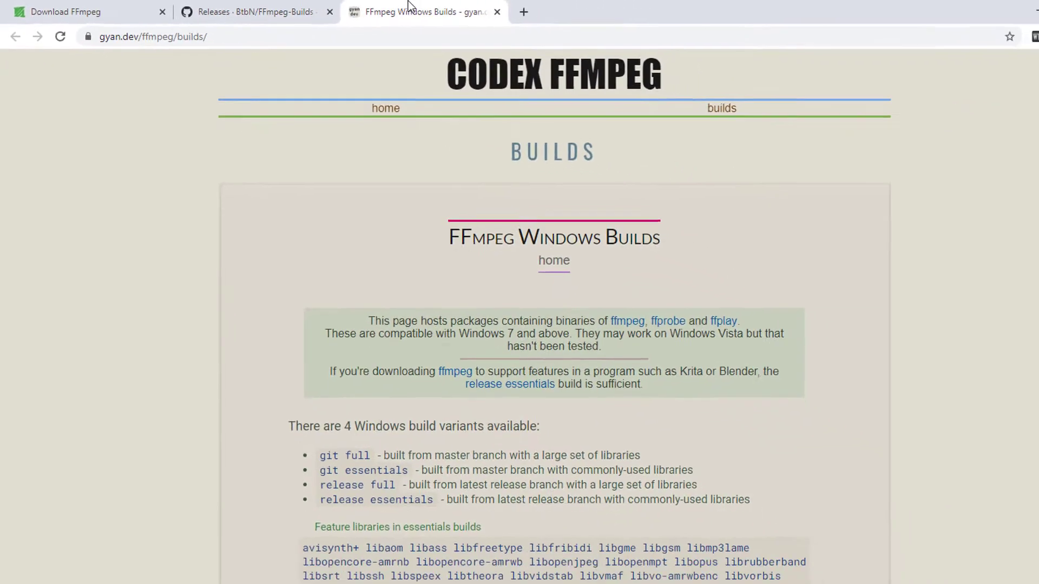
Step: Download ffmpeg-release-essentials.7z from the release builds section of the page
scroll(391, 216, "down", 10)
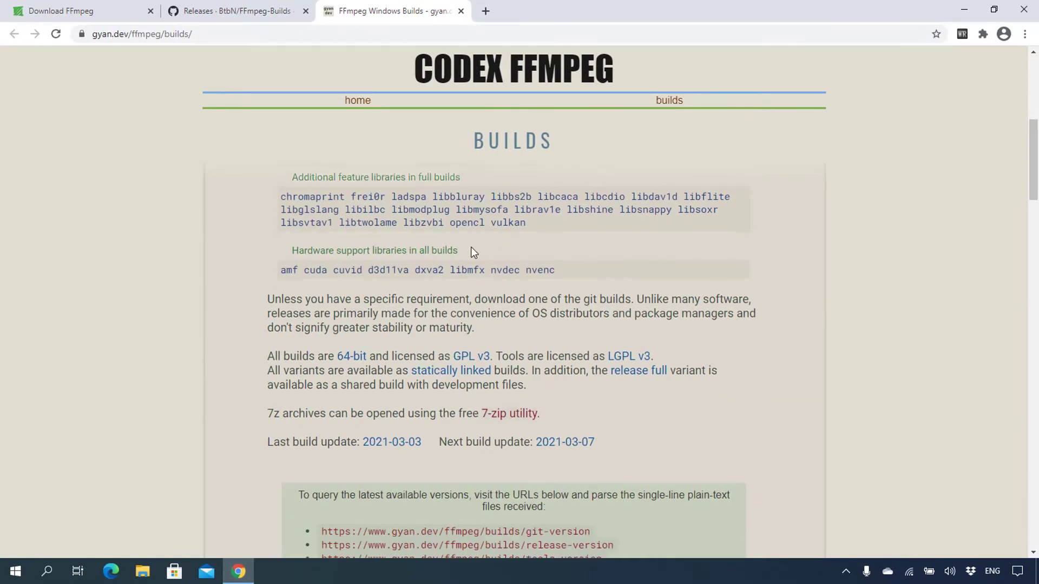
scroll(471, 247, "down", 12)
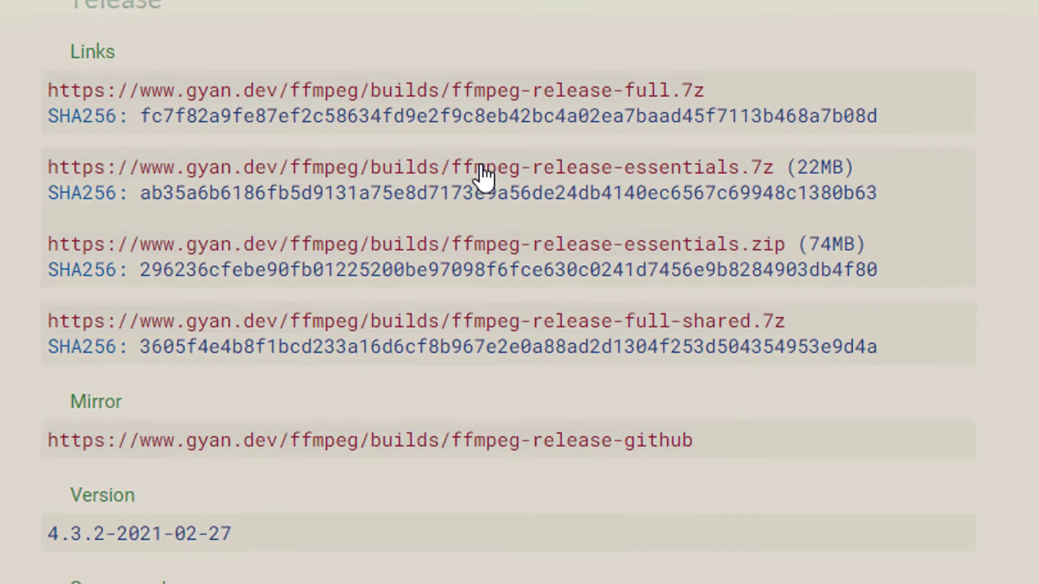
left_click(483, 175)
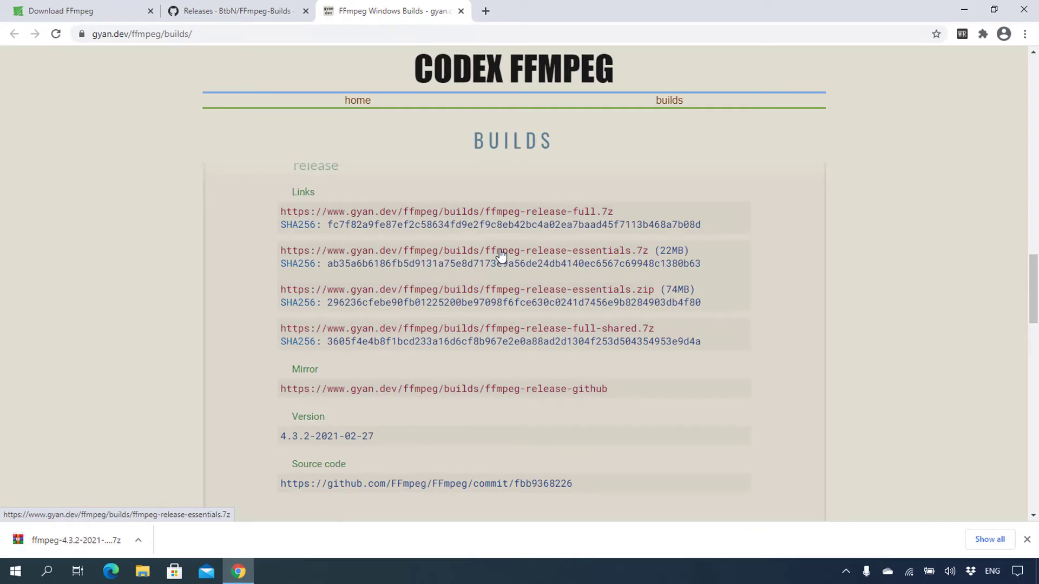
Step: Search for "7zip download" in a new tab and open the Download 7-Zip page on 7-zip.org
left_click(485, 11)
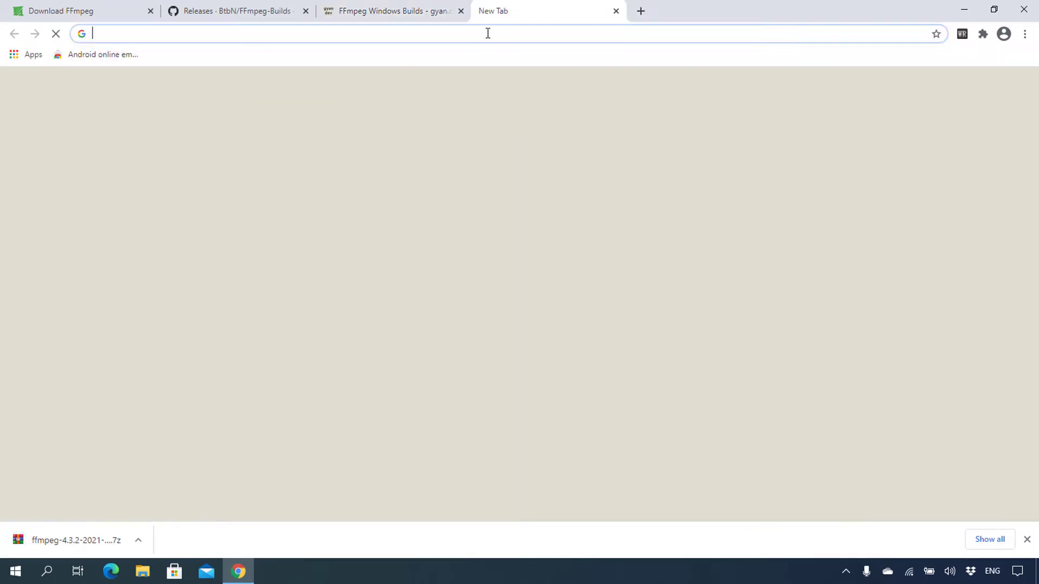
type("7z")
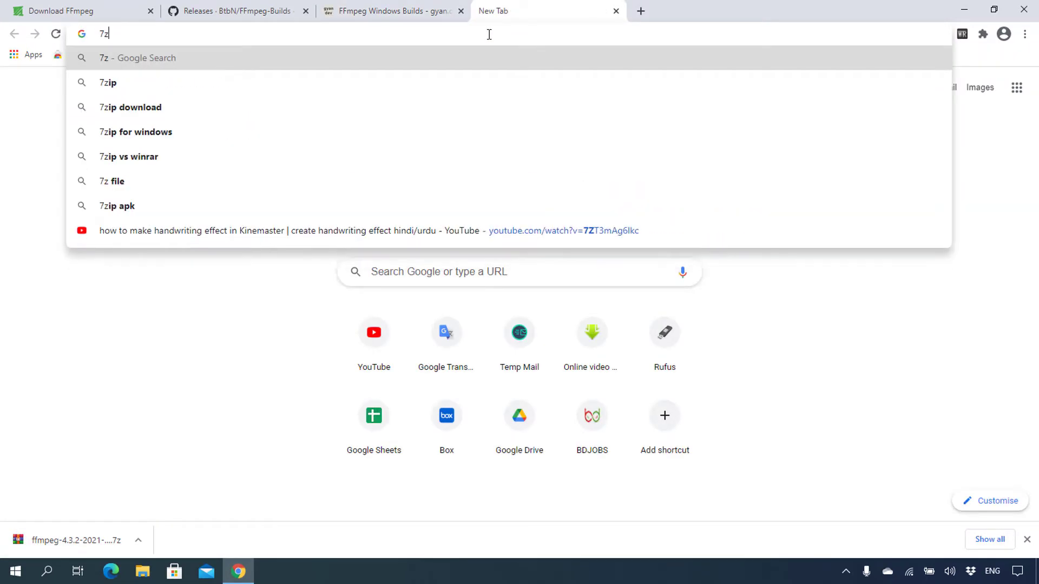
type("ip")
key("Down")
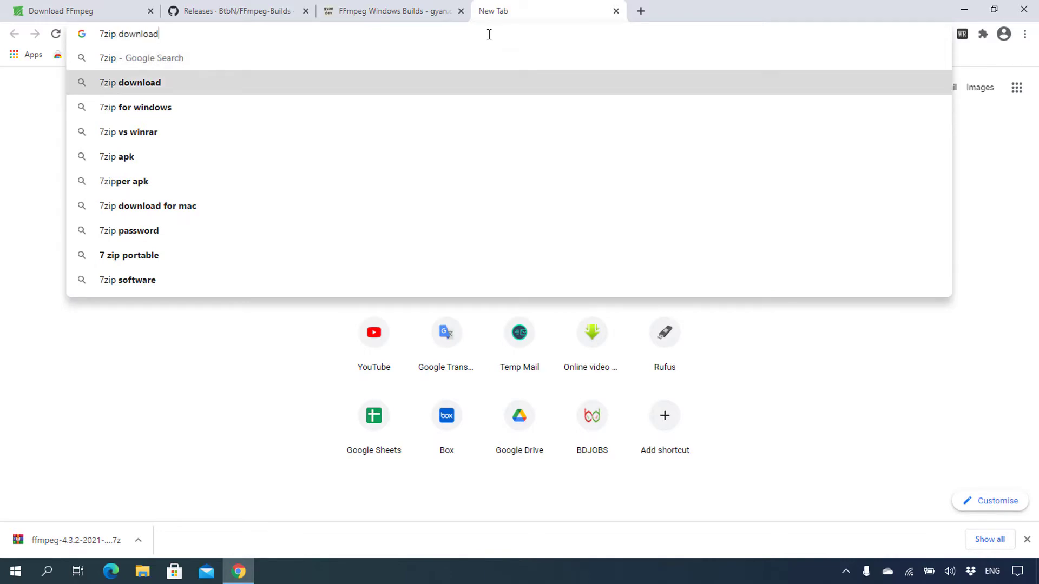
key("Return")
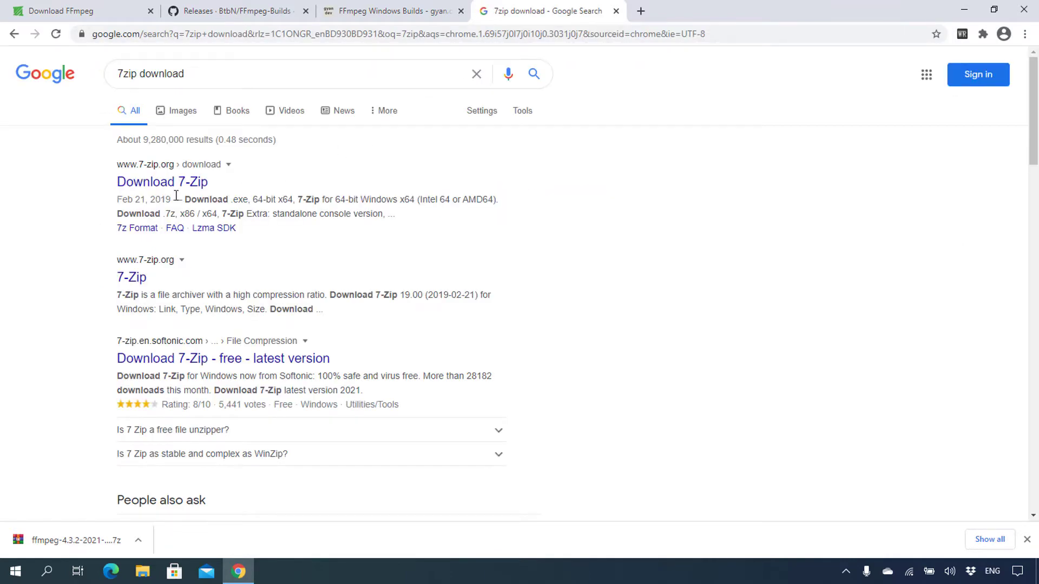
left_click(177, 188)
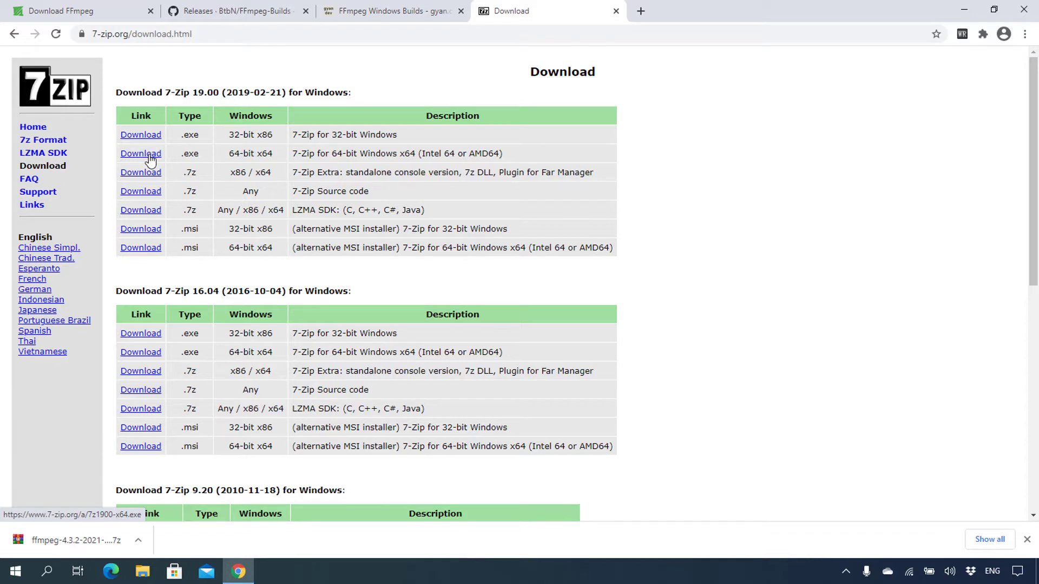
Step: Download the 64-bit x64 .exe of 7-Zip 19.00 and install it in C:\Program Files\7-Zip\
left_click(151, 158)
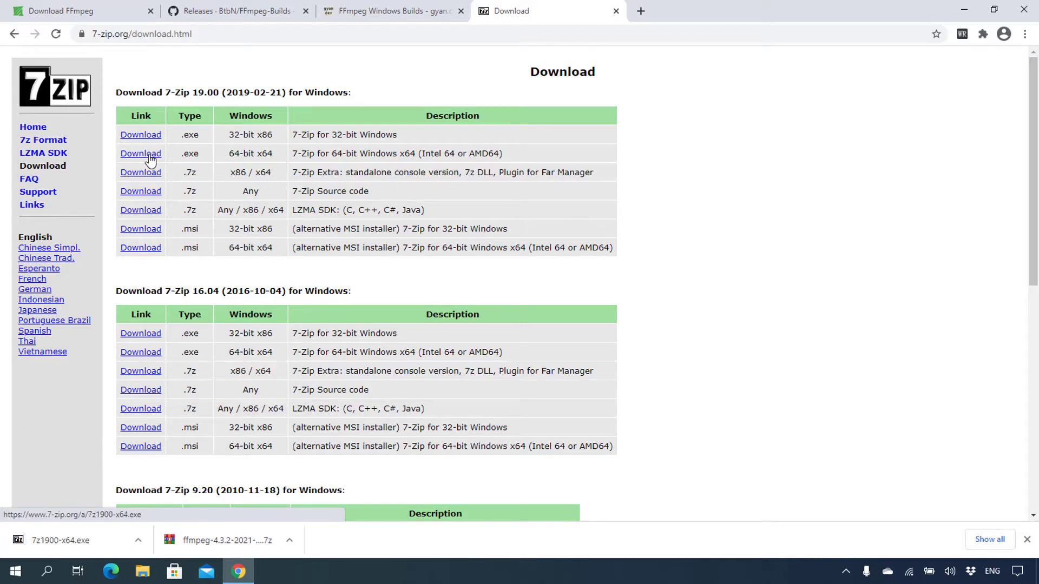
left_click(138, 540)
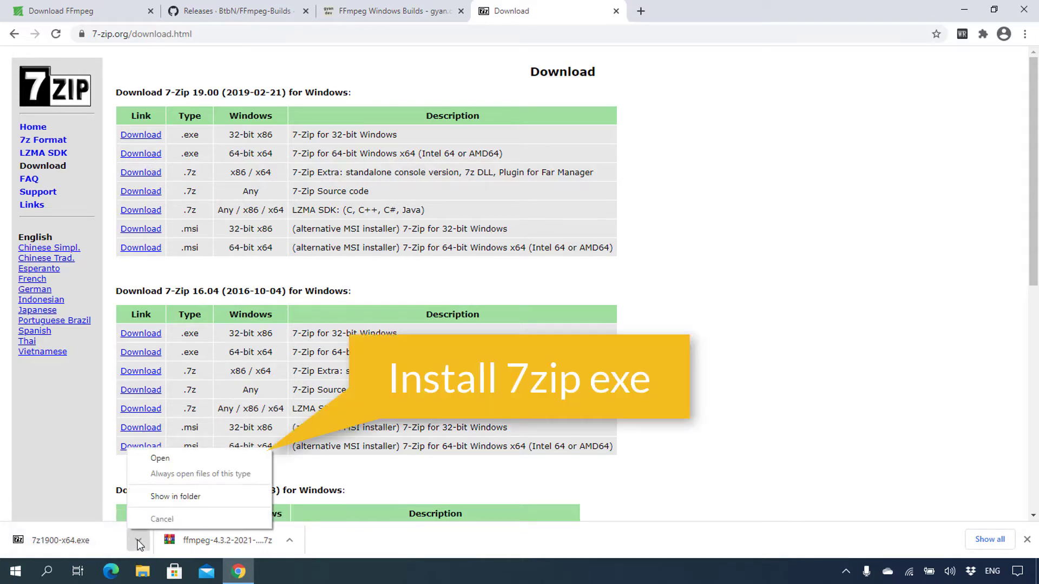
left_click(171, 458)
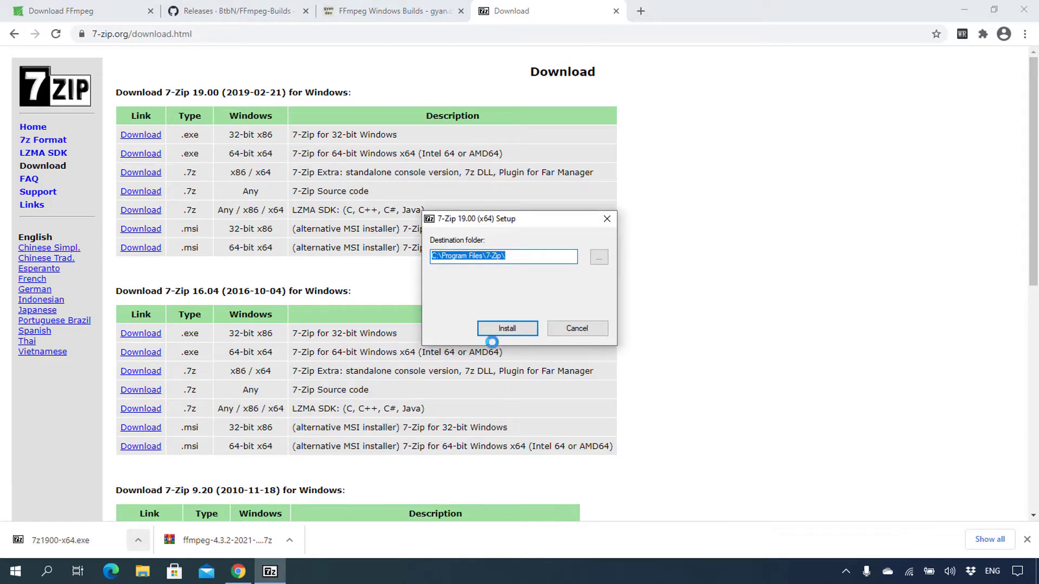
left_click(514, 331)
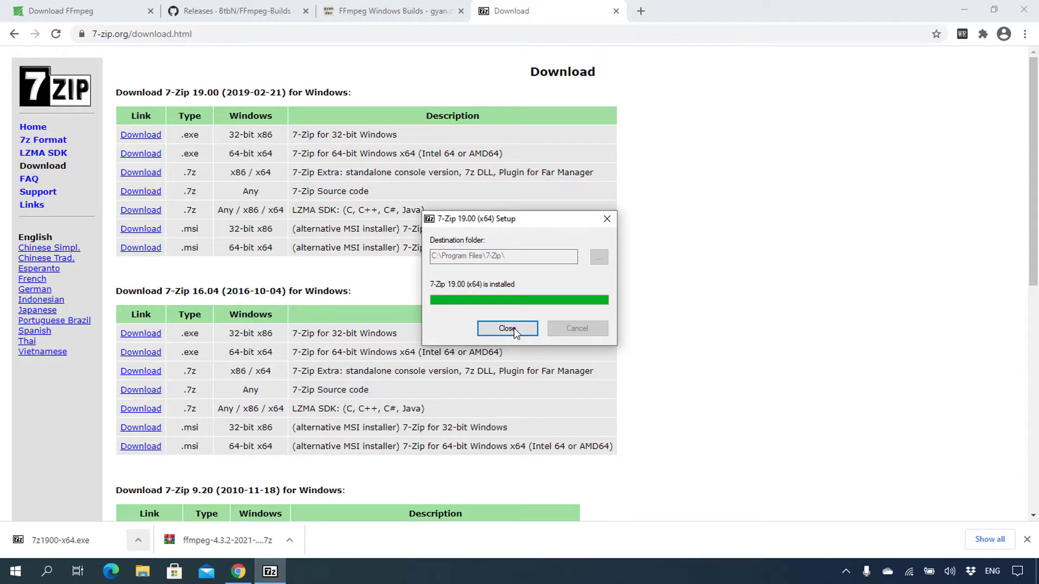
left_click(507, 328)
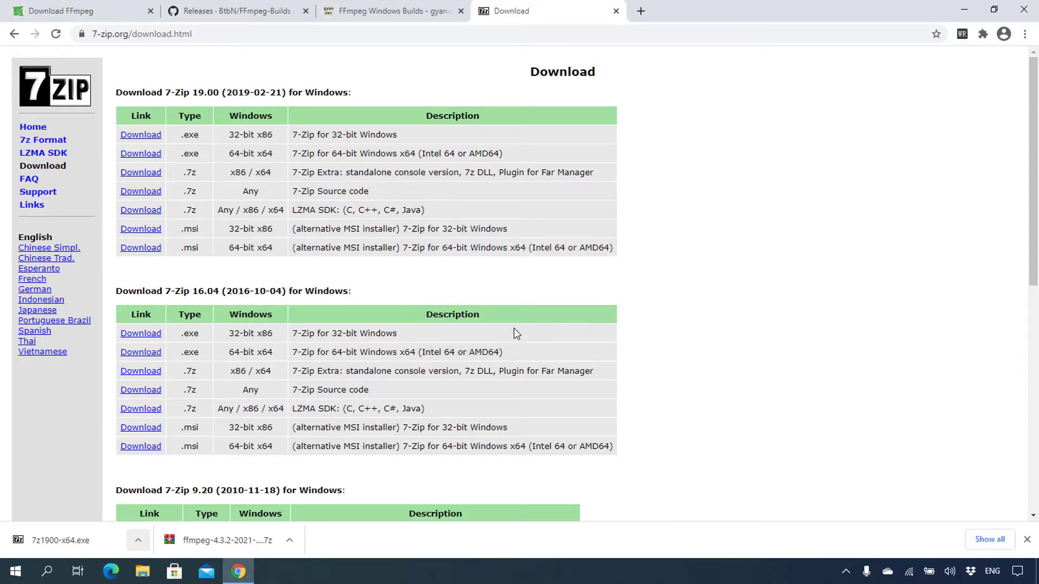
Step: Show the downloaded FFmpeg 7z archive in its folder and close the browser
left_click(290, 540)
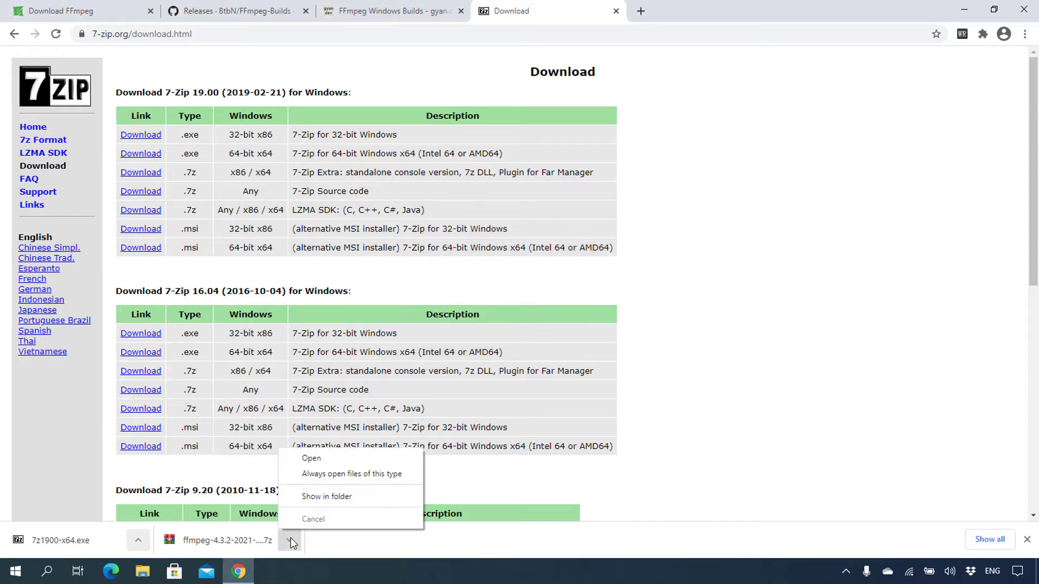
left_click(332, 495)
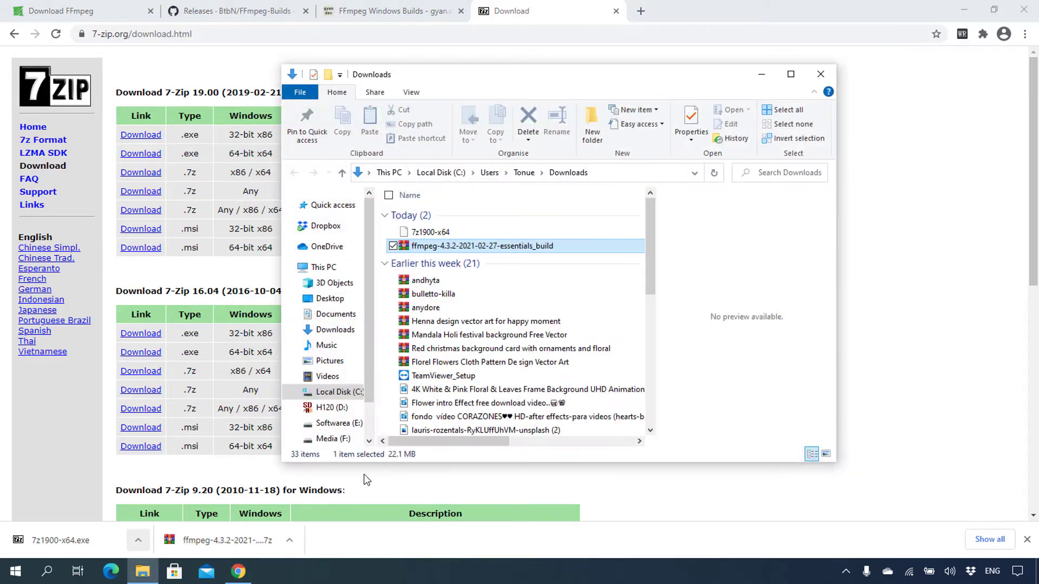
left_click(1023, 7)
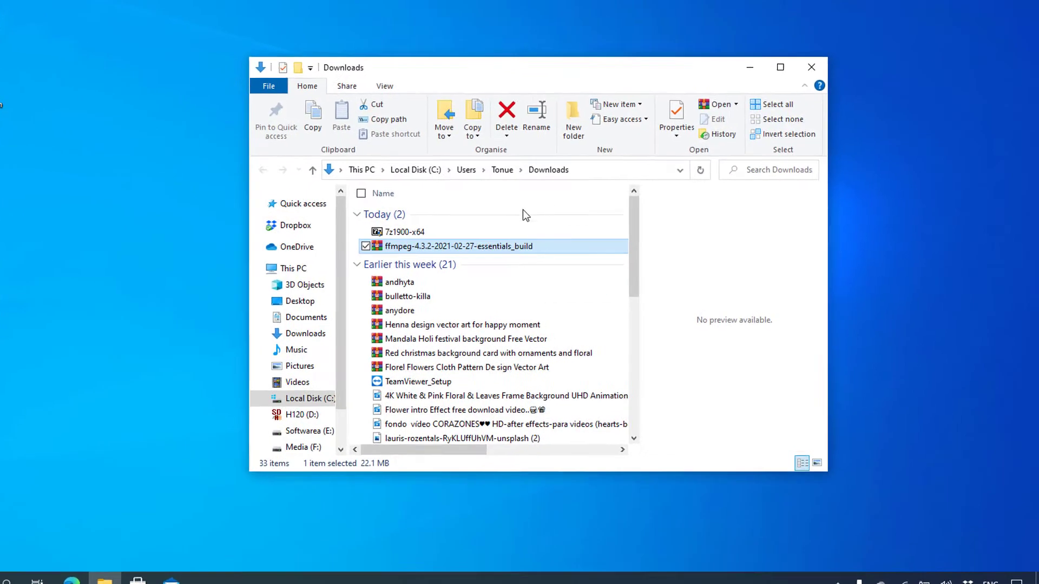
Step: Extract the FFmpeg archive with 7-Zip into a subfolder named ffmpeg-4.3.2-2021-02-27-essentials_build
right_click(330, 249)
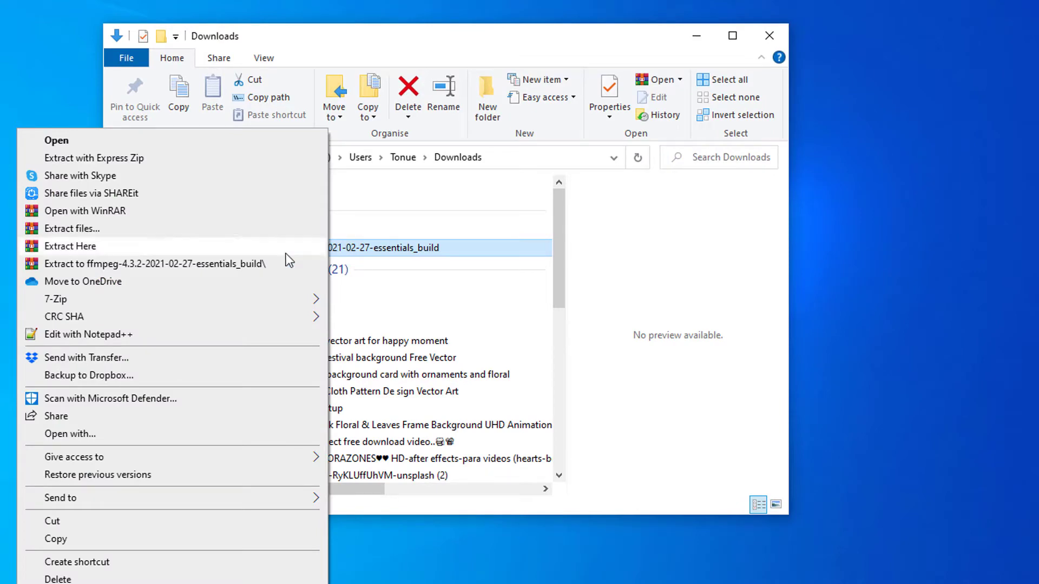
mouse_move(112, 306)
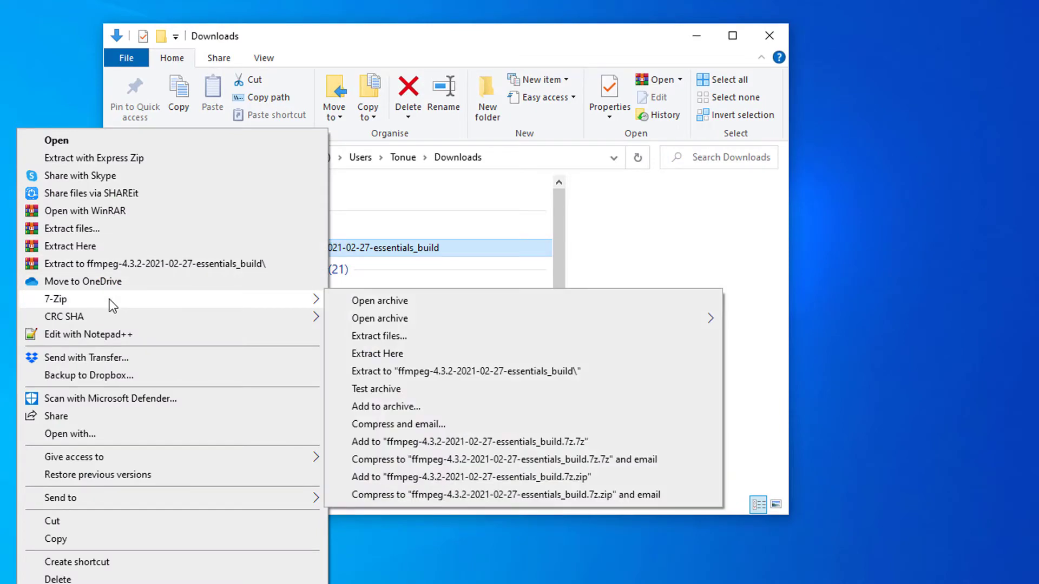
left_click(423, 372)
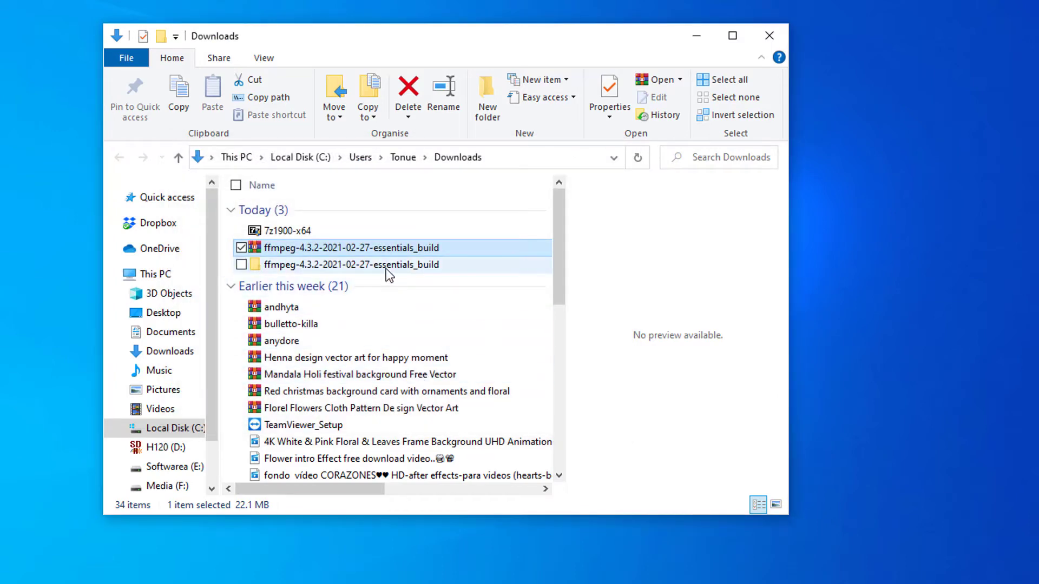
Step: Examine the extracted FFmpeg folder and its bin subfolder, and return to the Downloads folder
double_click(368, 265)
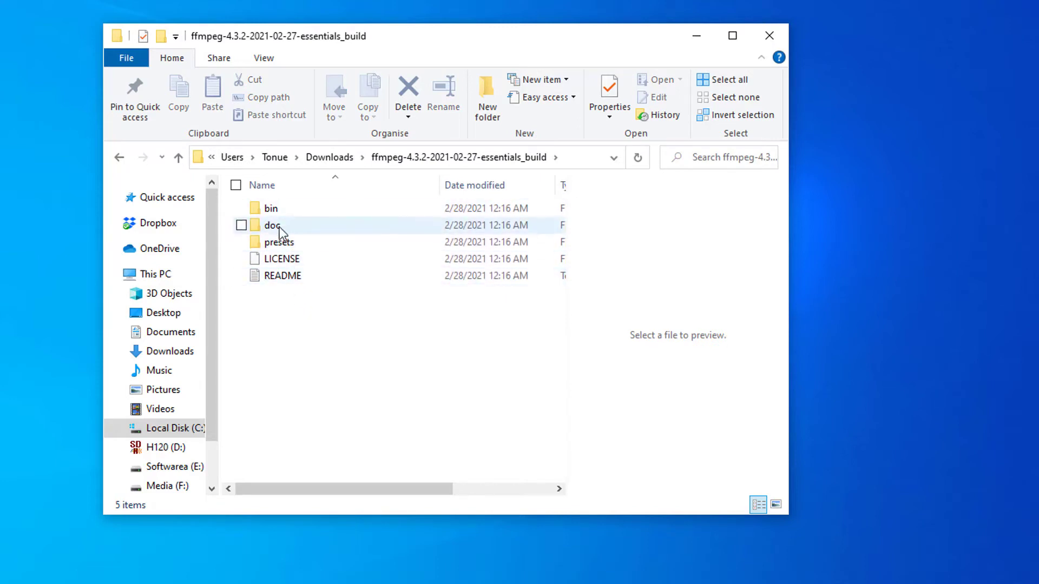
left_click(266, 211)
double_click(263, 209)
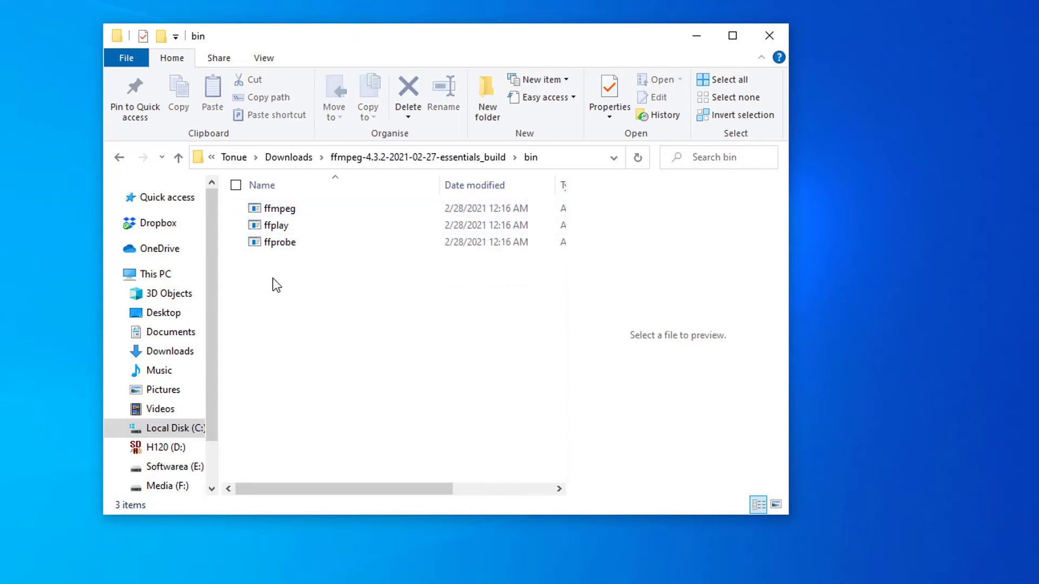
left_click(118, 158)
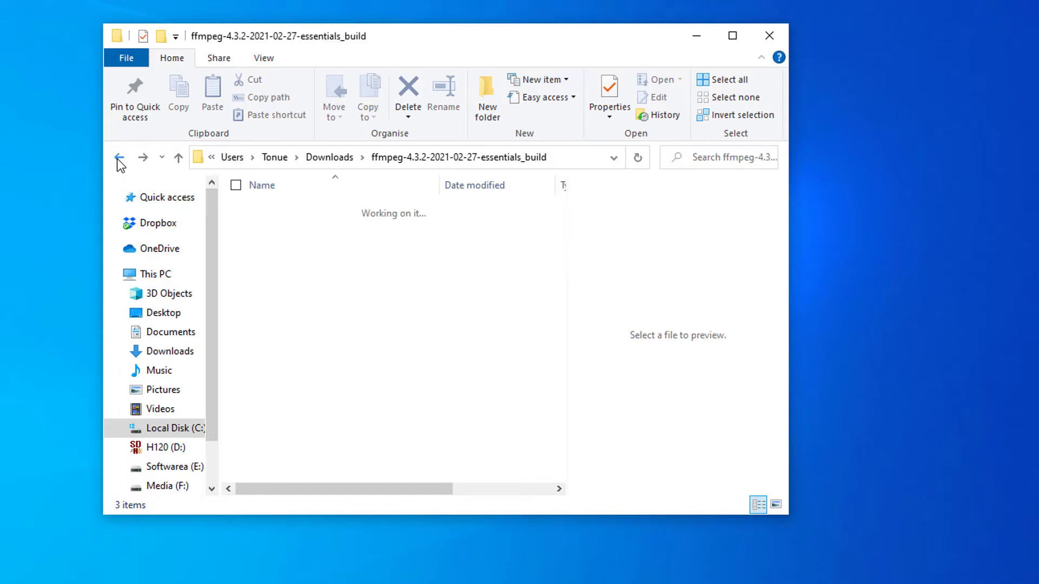
left_click(118, 158)
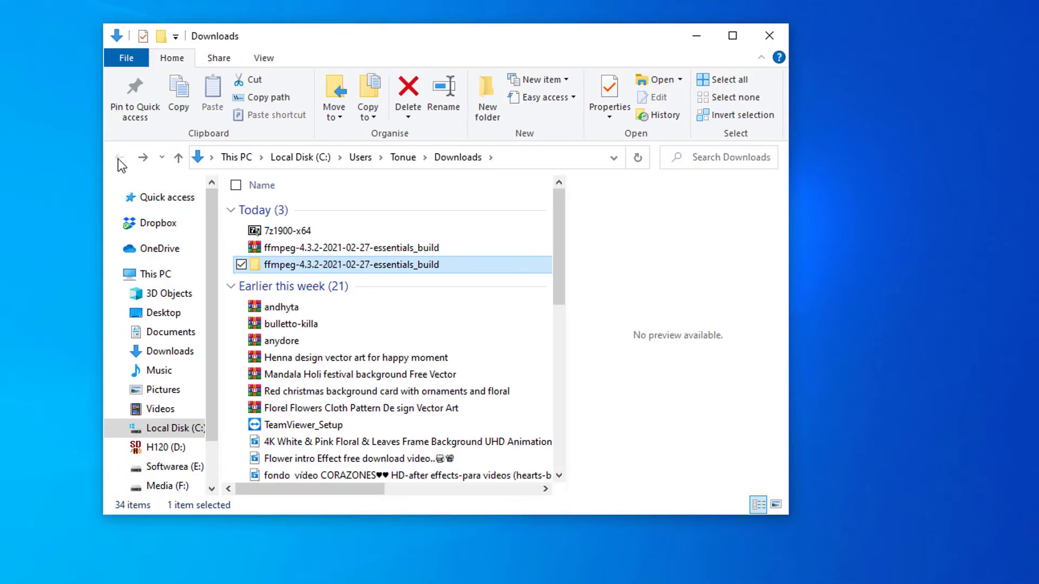
Step: Rename the extracted FFmpeg folder in Downloads as ffmpeg
left_click(445, 100)
type("f")
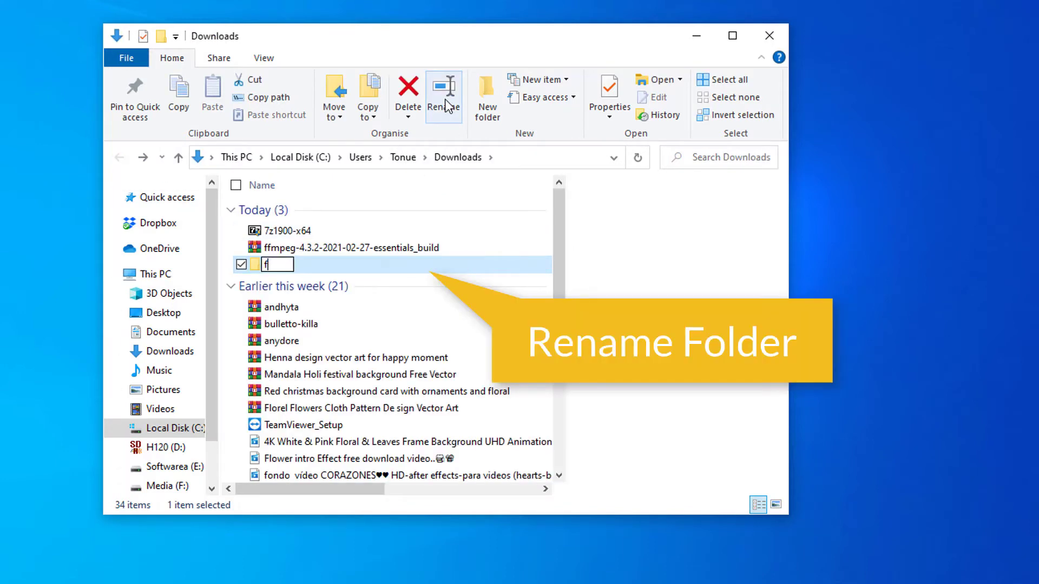
type("fmpeg")
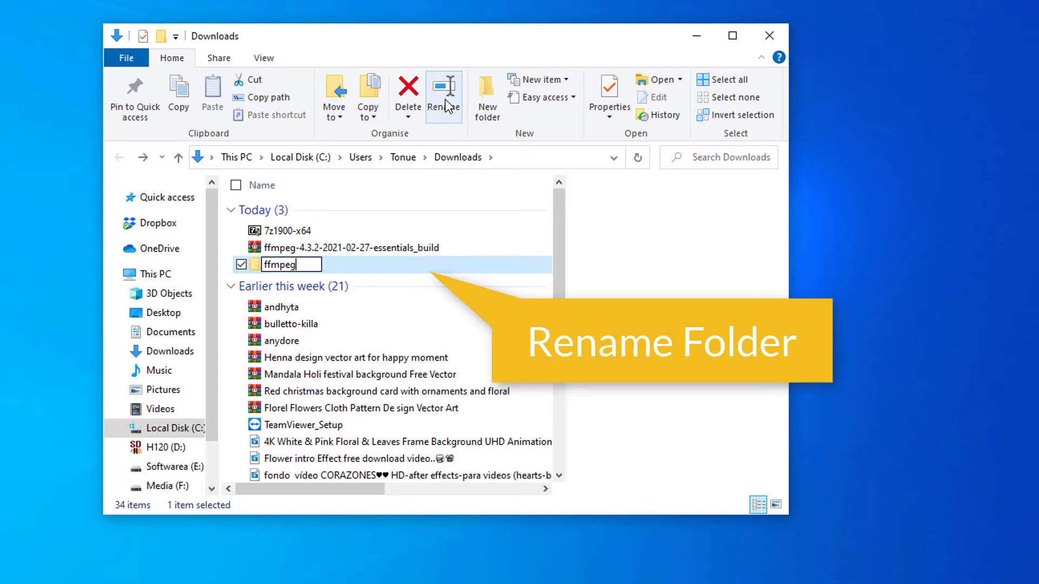
key("Return")
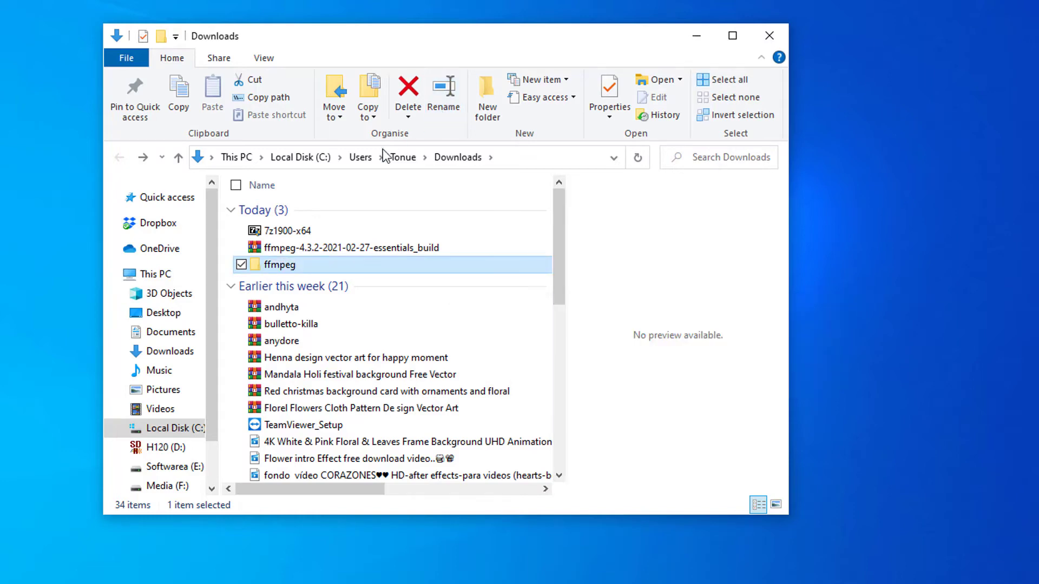
Step: Copy the ffmpeg folder from Downloads into the root of Local Disk (C:)
right_click(287, 269)
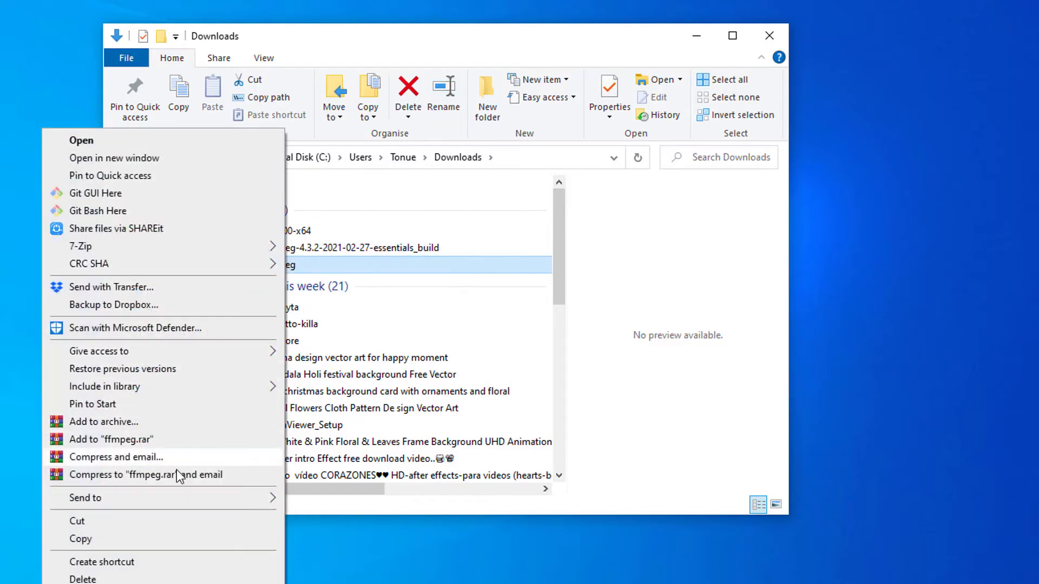
left_click(99, 538)
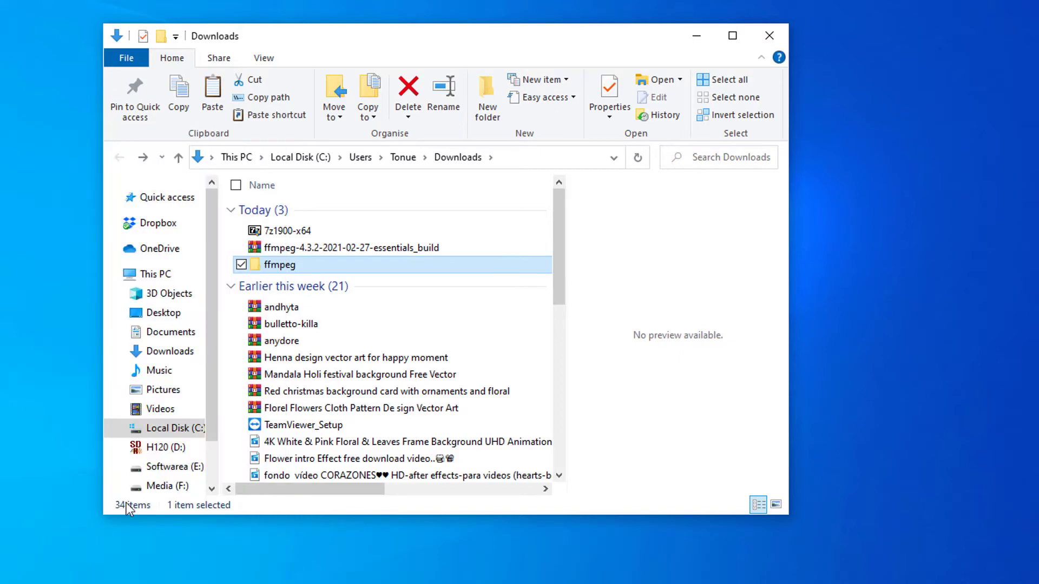
left_click(170, 430)
left_click(346, 421)
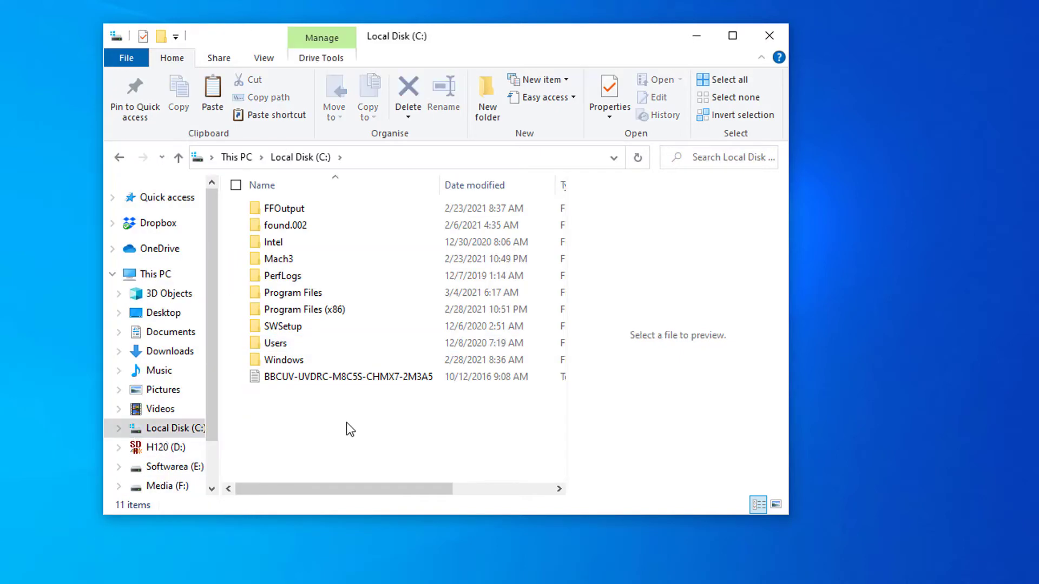
right_click(346, 422)
left_click(244, 248)
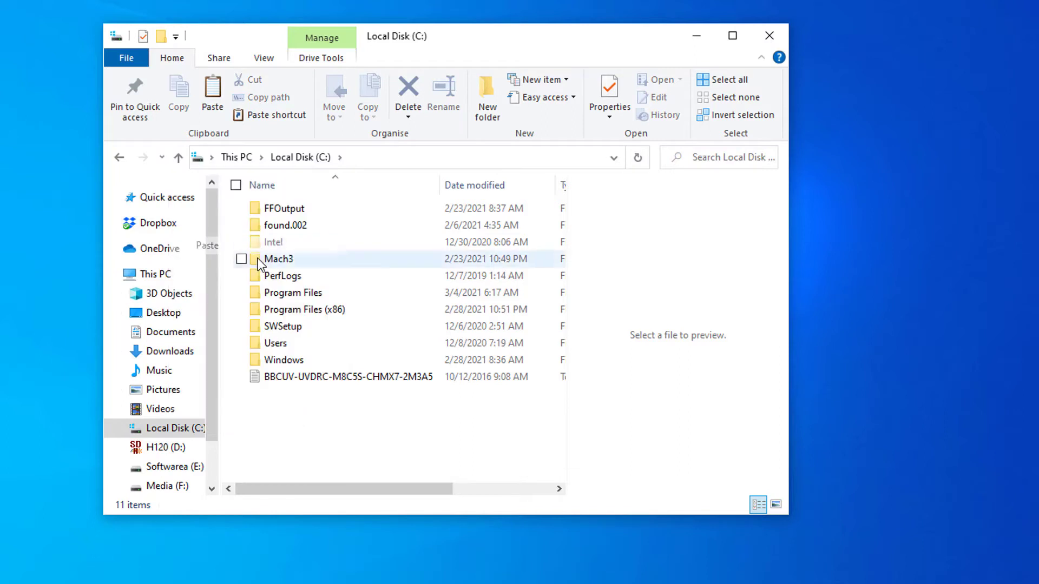
left_click(336, 430)
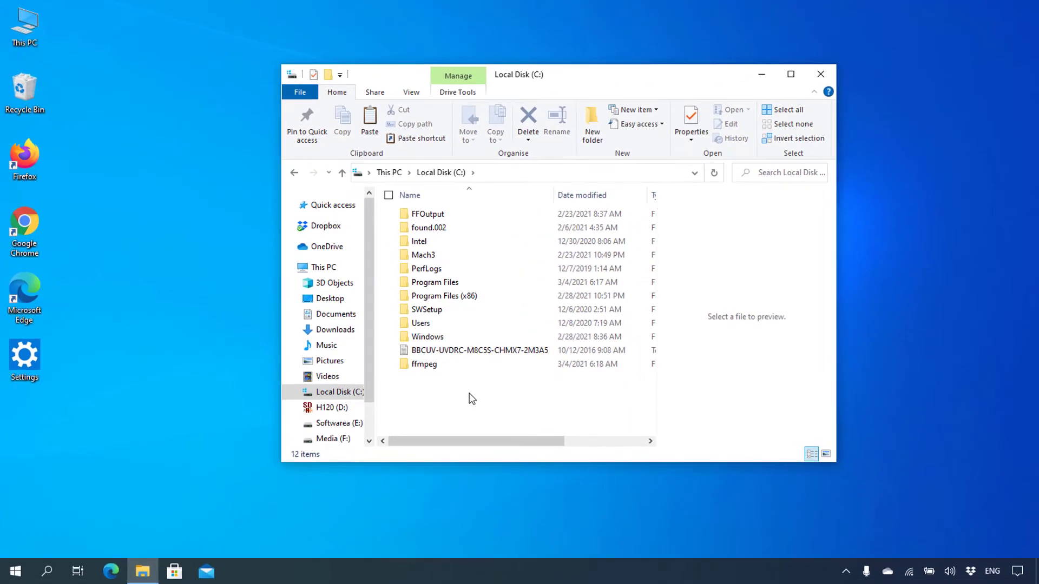
Step: Test the ffmpeg command in a Command Prompt window and close that window
left_click(47, 572)
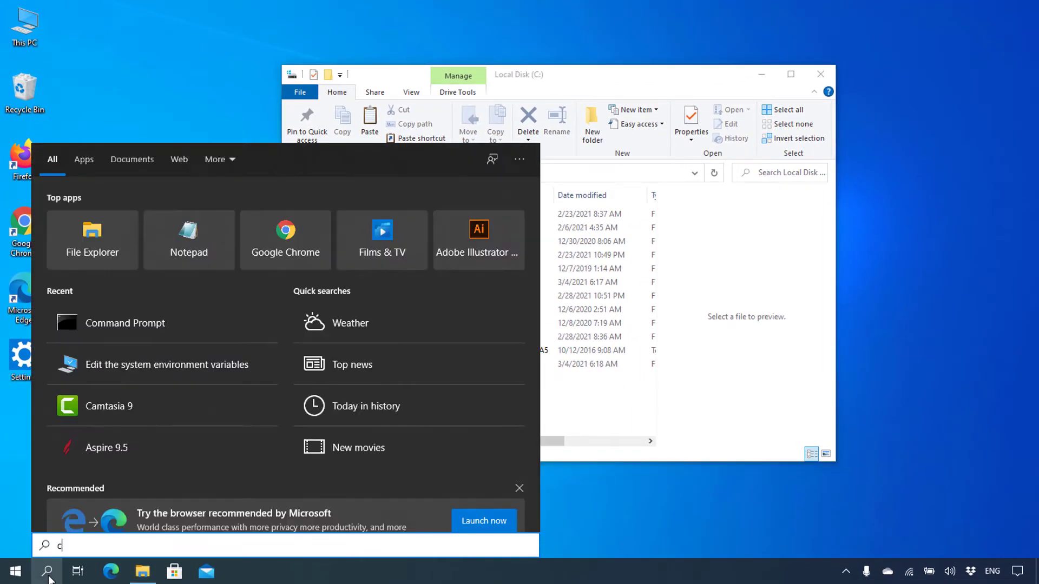
type("cmd")
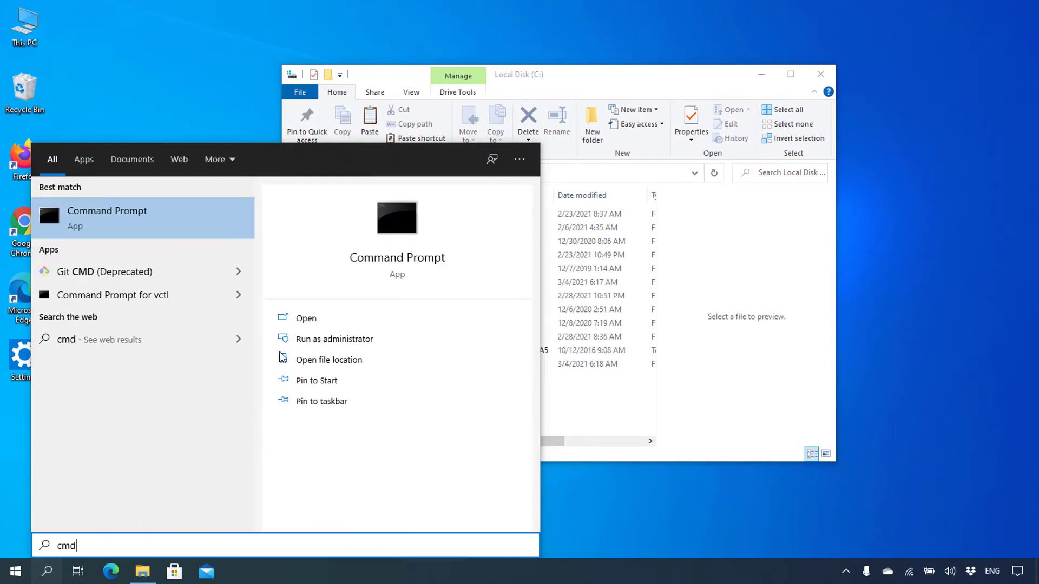
left_click(306, 319)
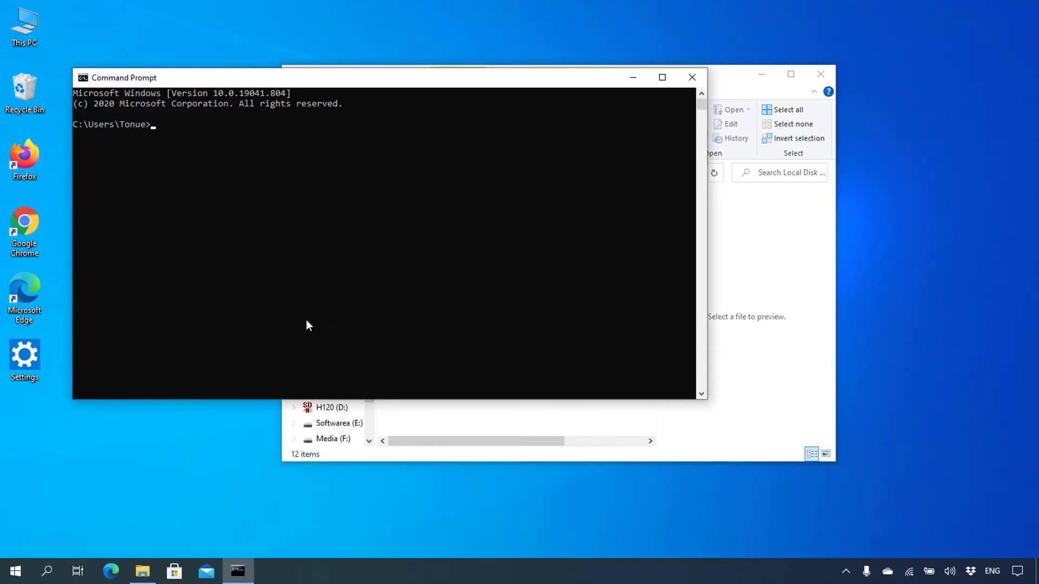
left_click_drag(470, 80, 591, 118)
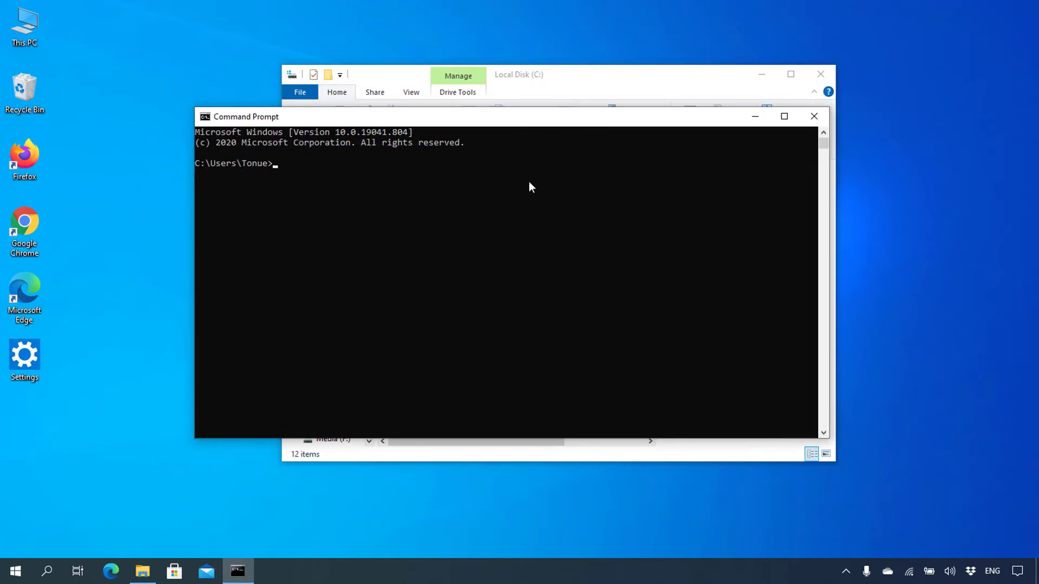
type("f")
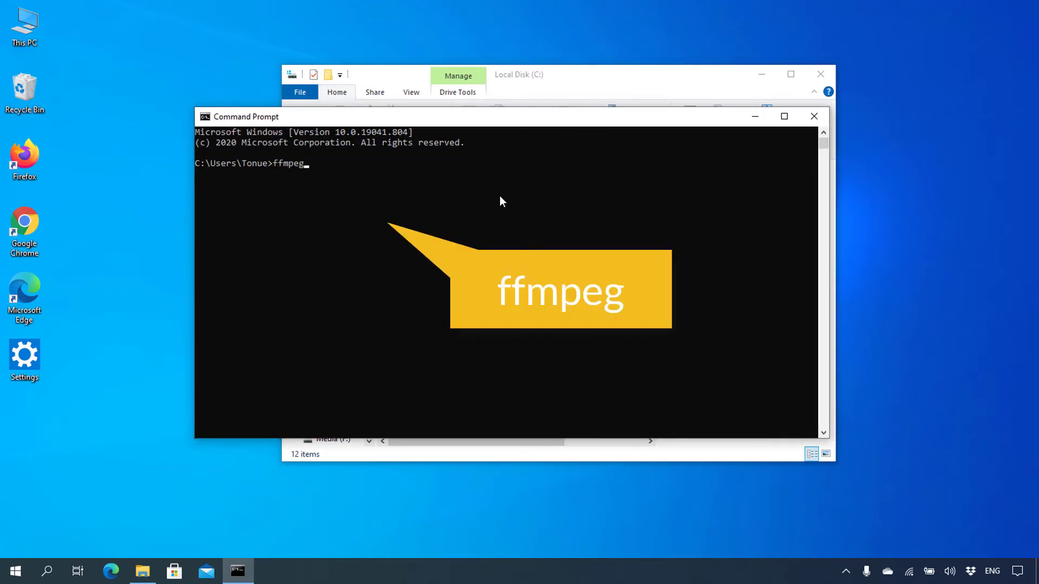
type("fmpeg")
key("Return")
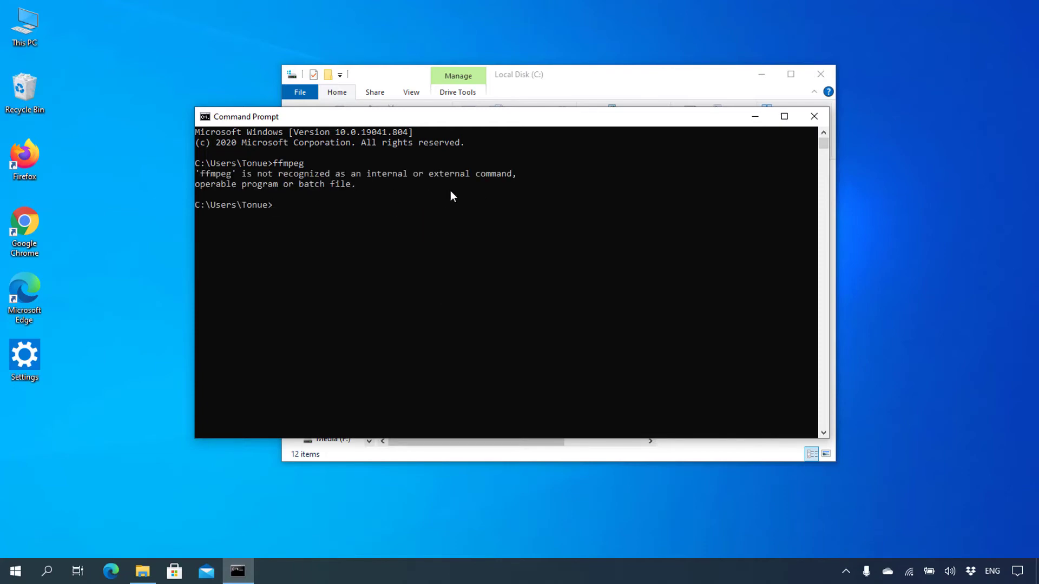
left_click(813, 116)
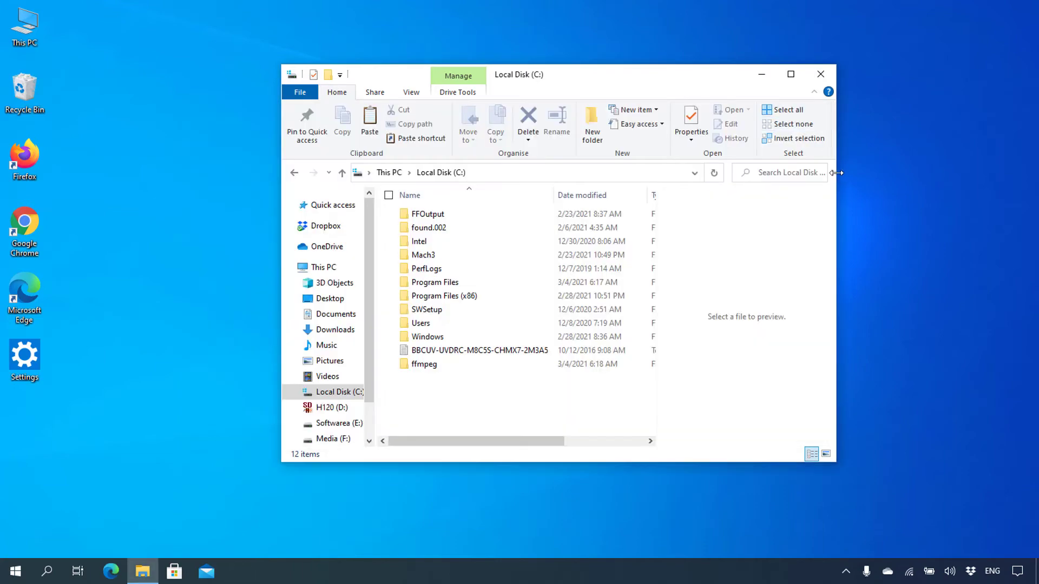
Step: Narrow the Local Disk (C:) window without its preview pane and move it aside to free desktop space
left_click_drag(836, 184, 707, 198)
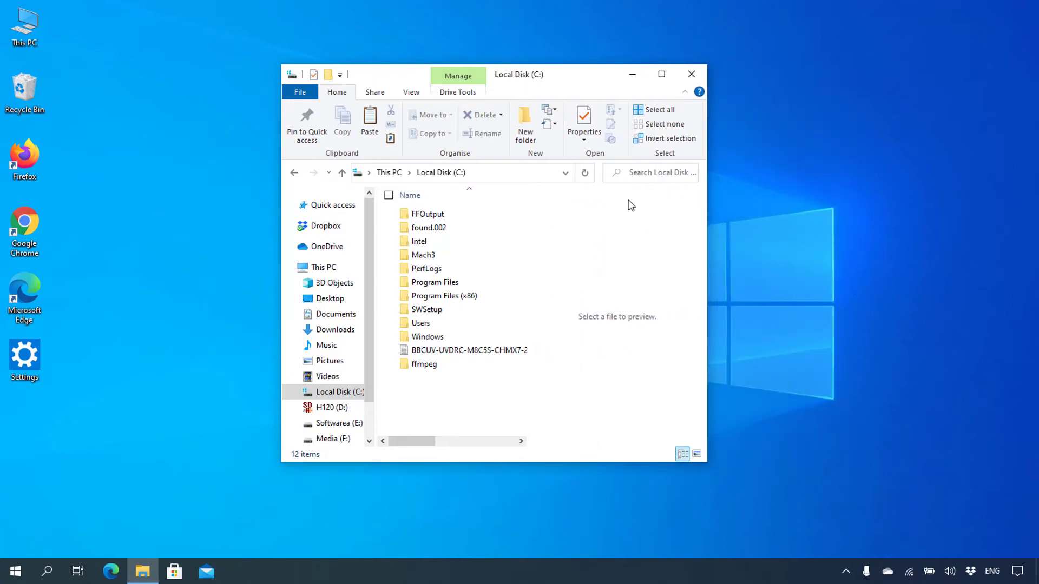
left_click(409, 93)
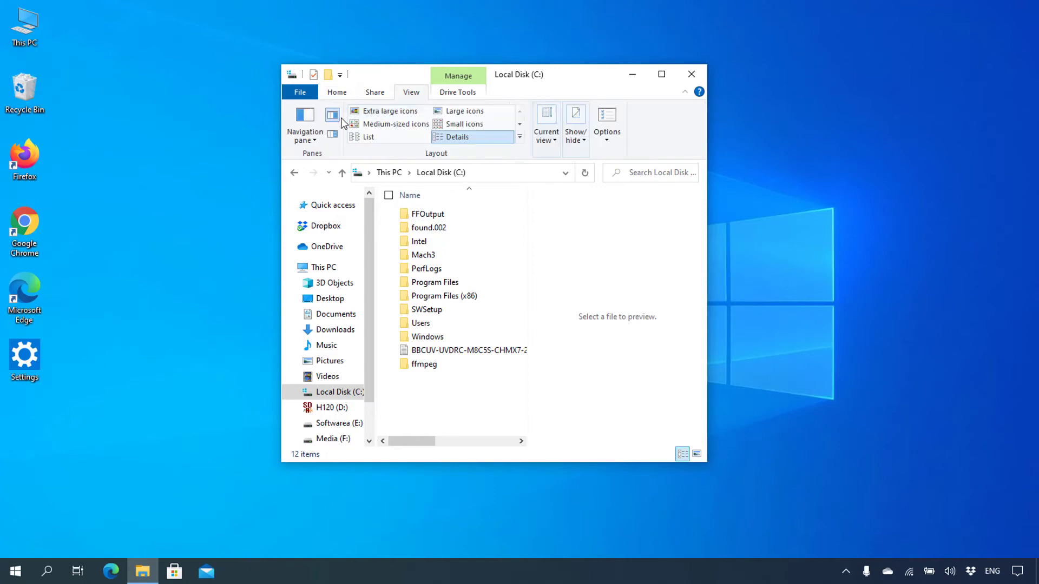
left_click(332, 114)
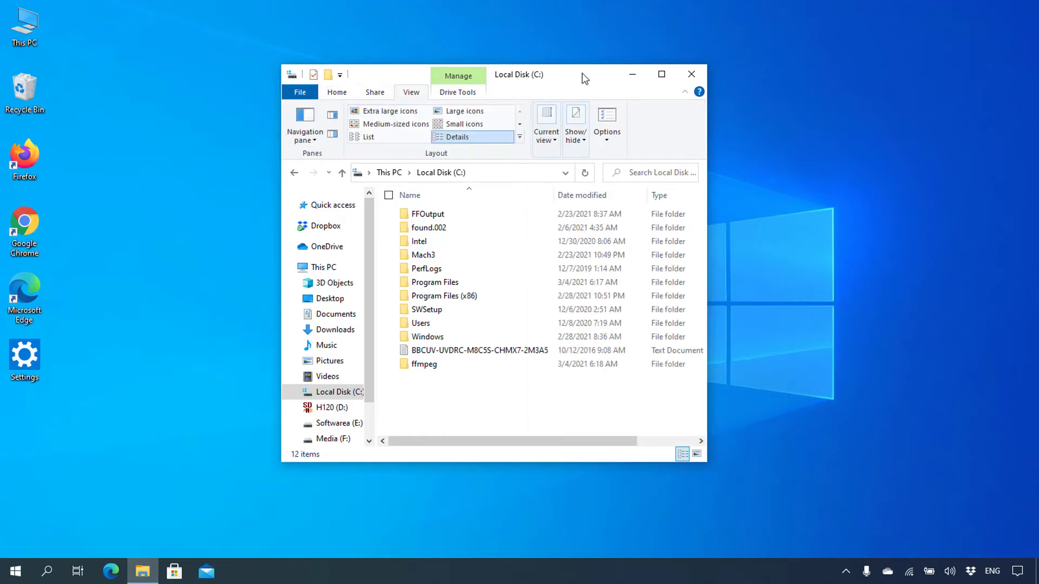
left_click_drag(584, 79, 853, 91)
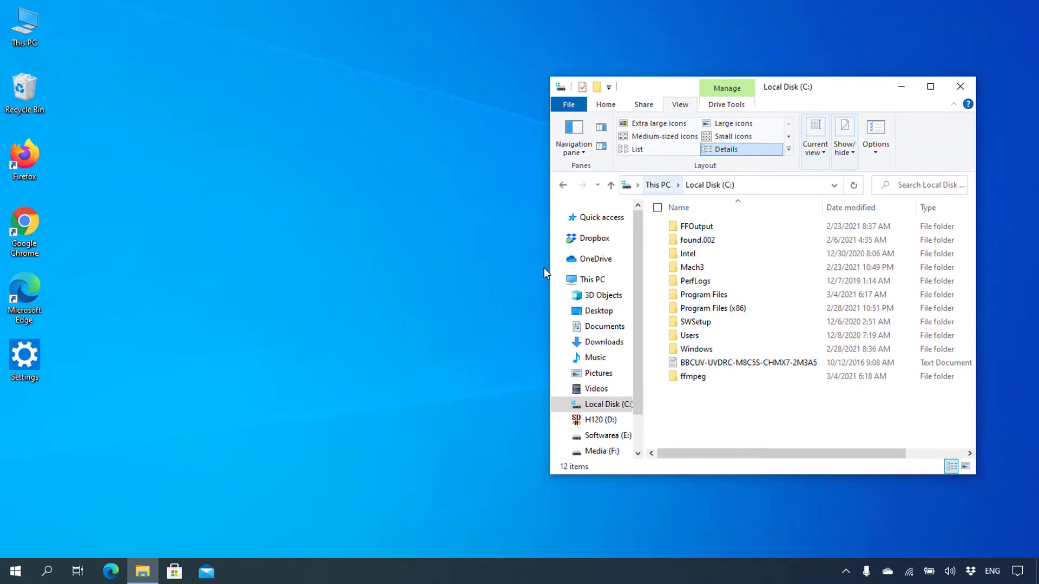
Step: Find the system environment variables settings by searching for env, and show the Environment Variables dialog beside the folder window
left_click(44, 573)
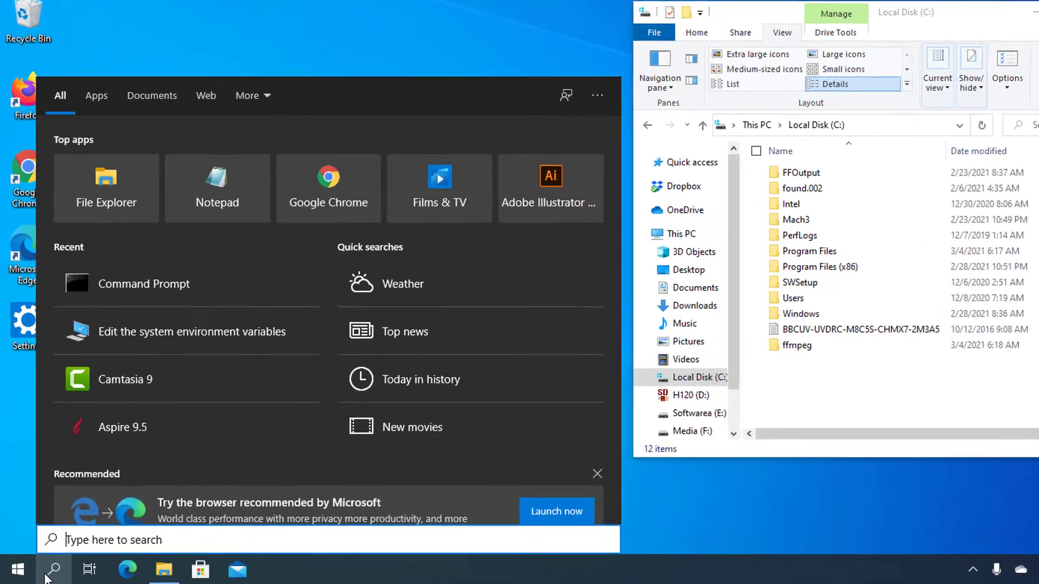
type("env")
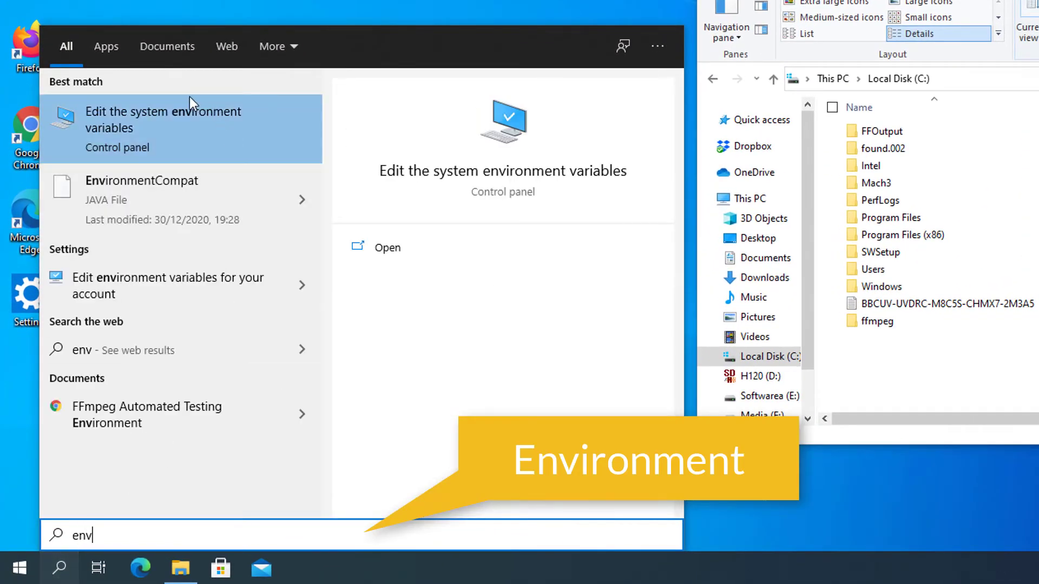
left_click(202, 137)
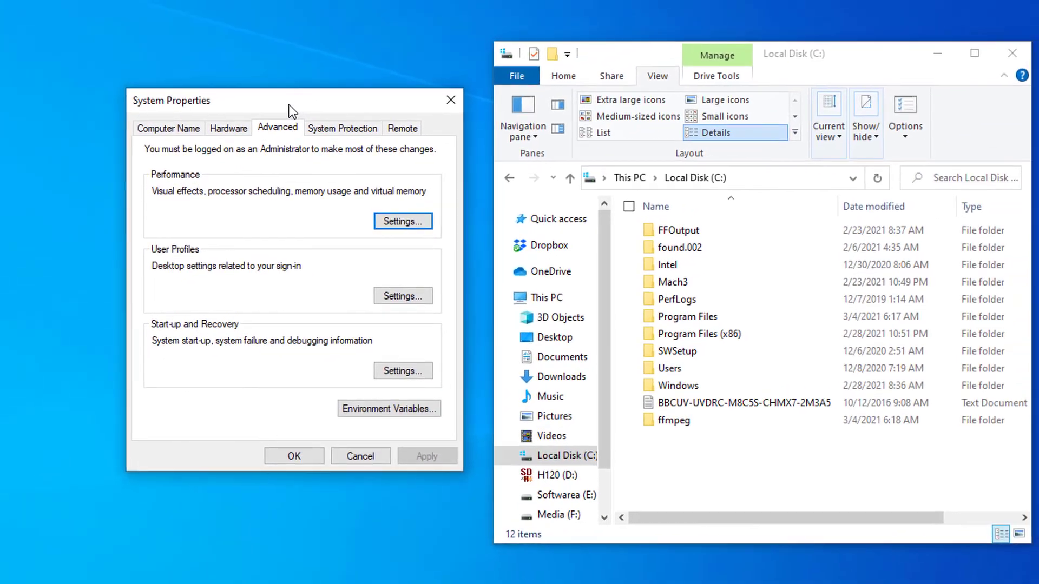
left_click_drag(288, 105, 289, 105)
left_click(430, 408)
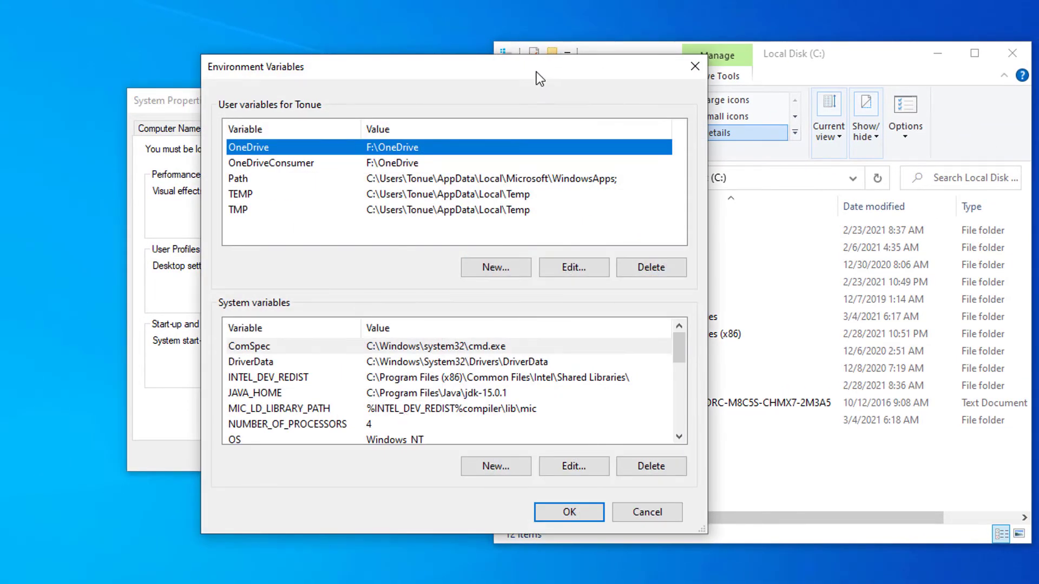
left_click_drag(535, 72, 331, 76)
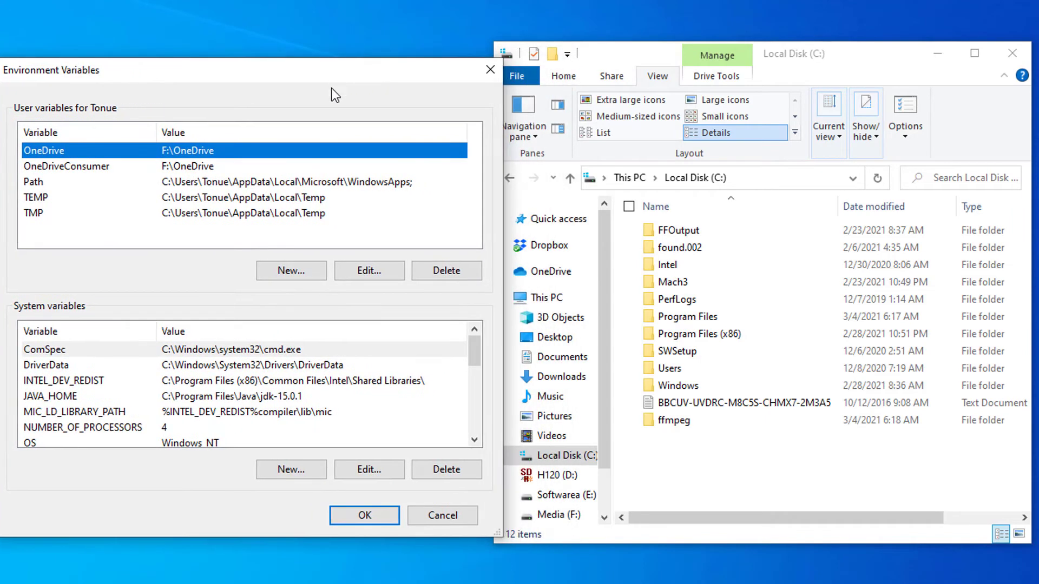
Step: Open the system variable Path for editing and place its dialog clear of the folder window
scroll(127, 405, "down", 2)
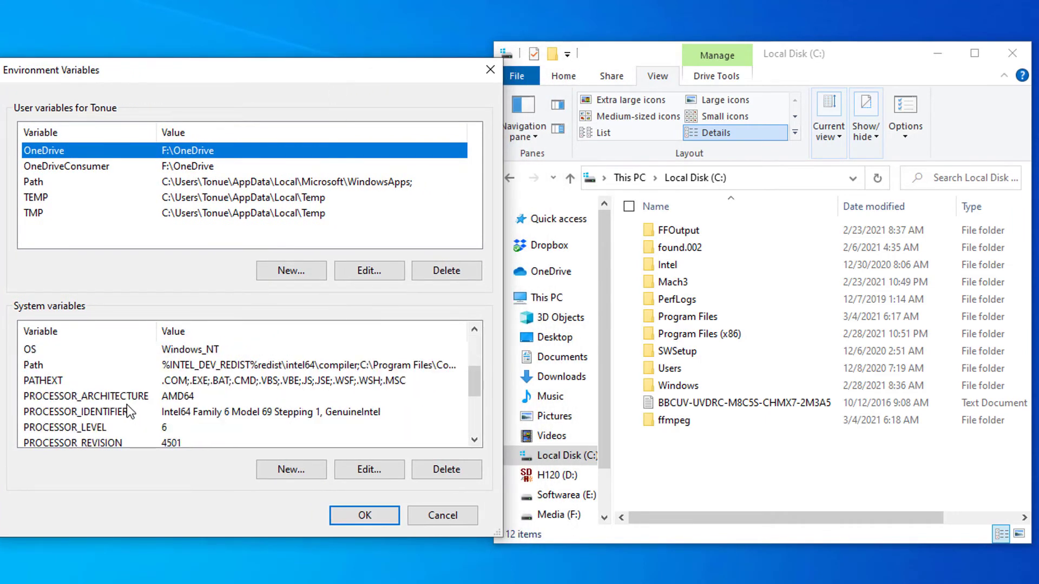
left_click(110, 367)
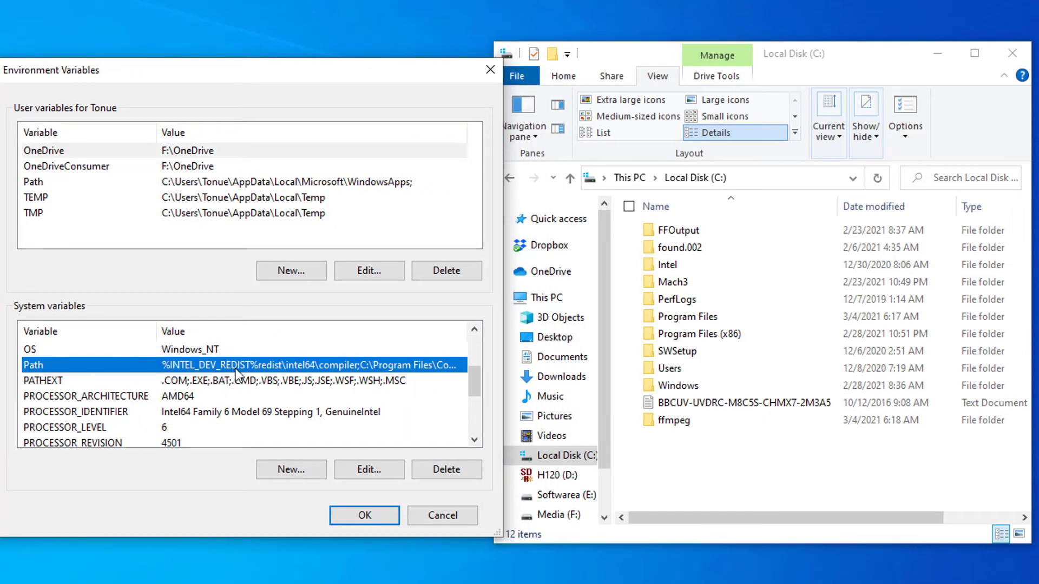
left_click(368, 471)
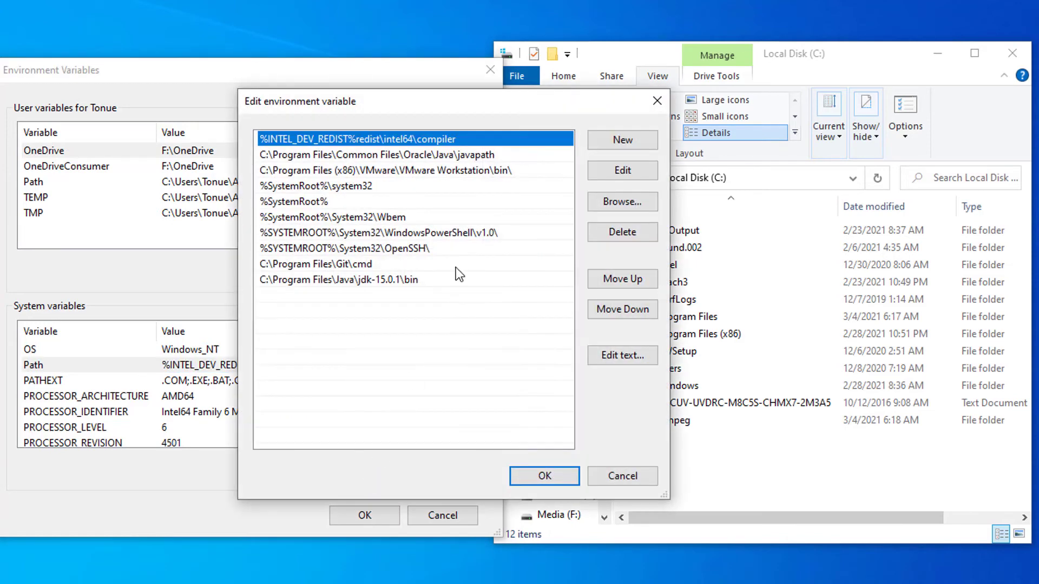
left_click_drag(534, 107, 323, 108)
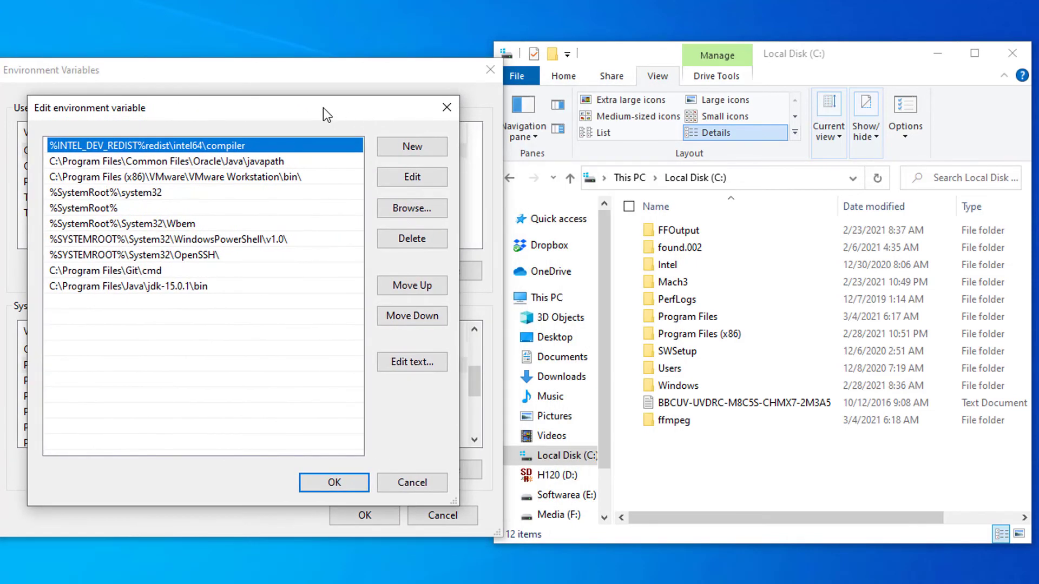
Step: Copy the full path of the bin subfolder, C:\ffmpeg\bin, from File Explorer
double_click(694, 423)
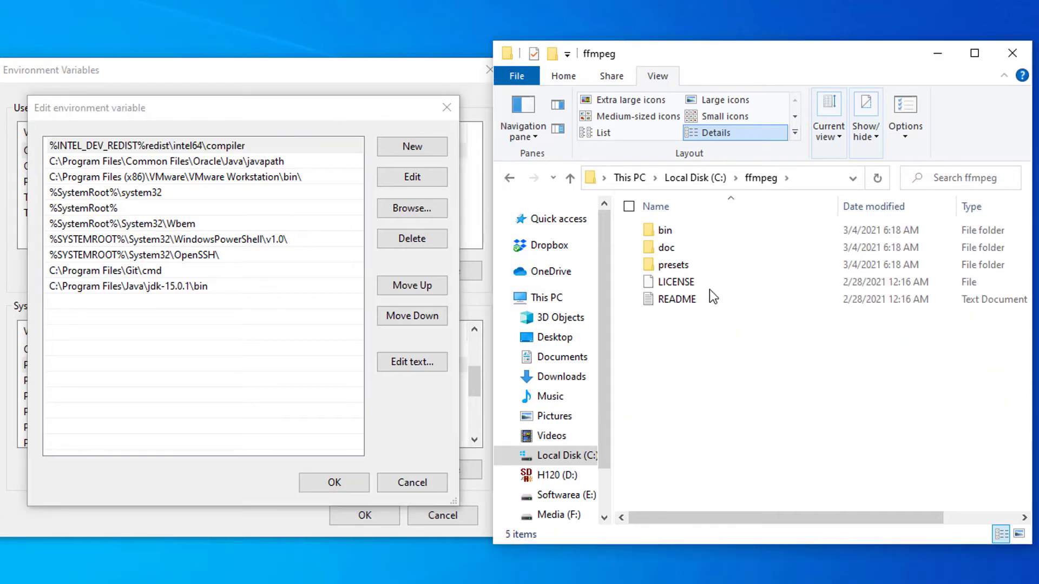
double_click(679, 231)
left_click(800, 180)
key("cmd+c")
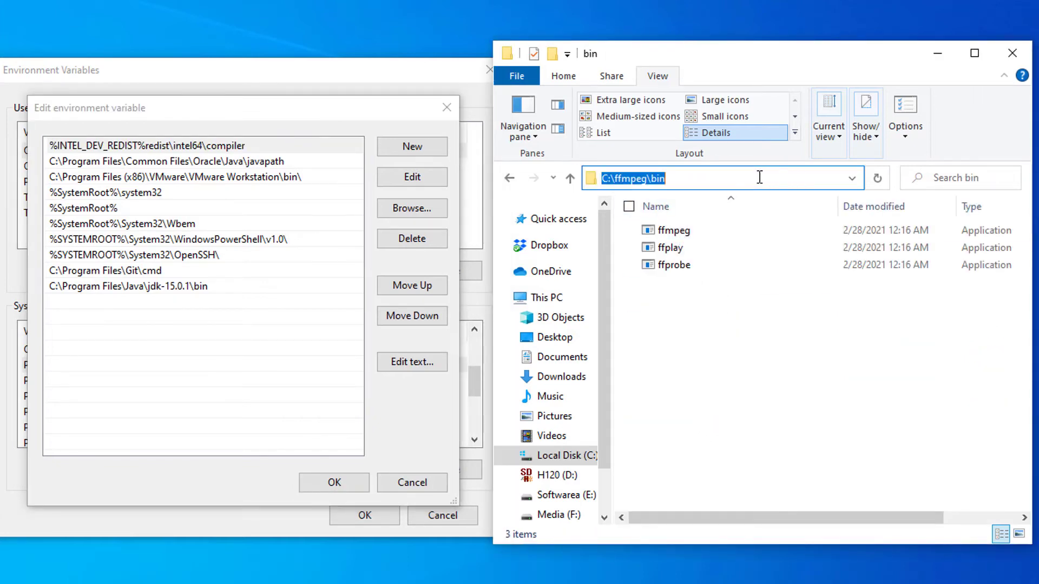
right_click(758, 178)
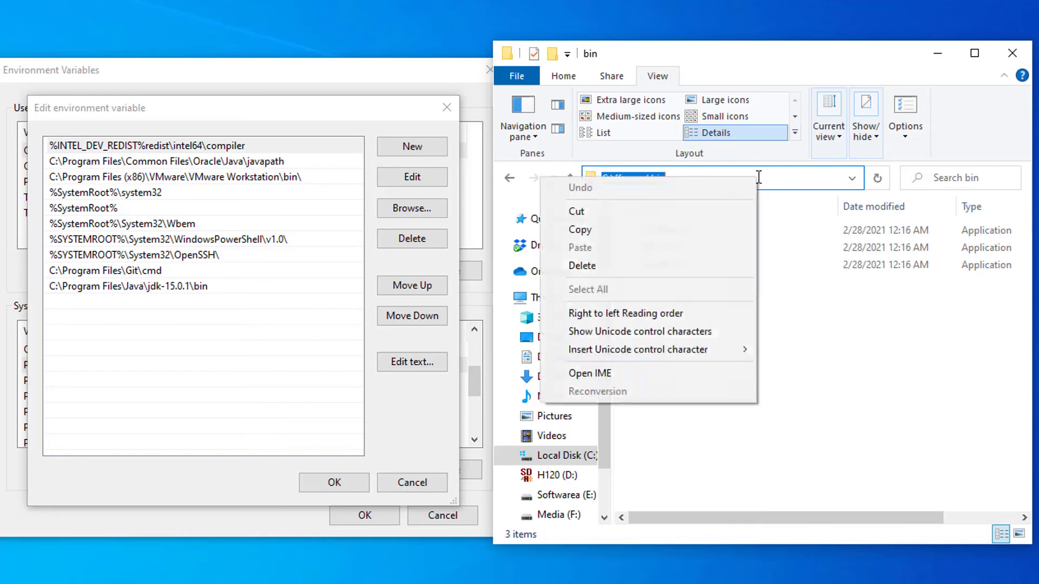
left_click(612, 232)
Step: Add C:\ffmpeg\bin as a new entry of the system Path variable and accept all the open settings dialogs
left_click(329, 334)
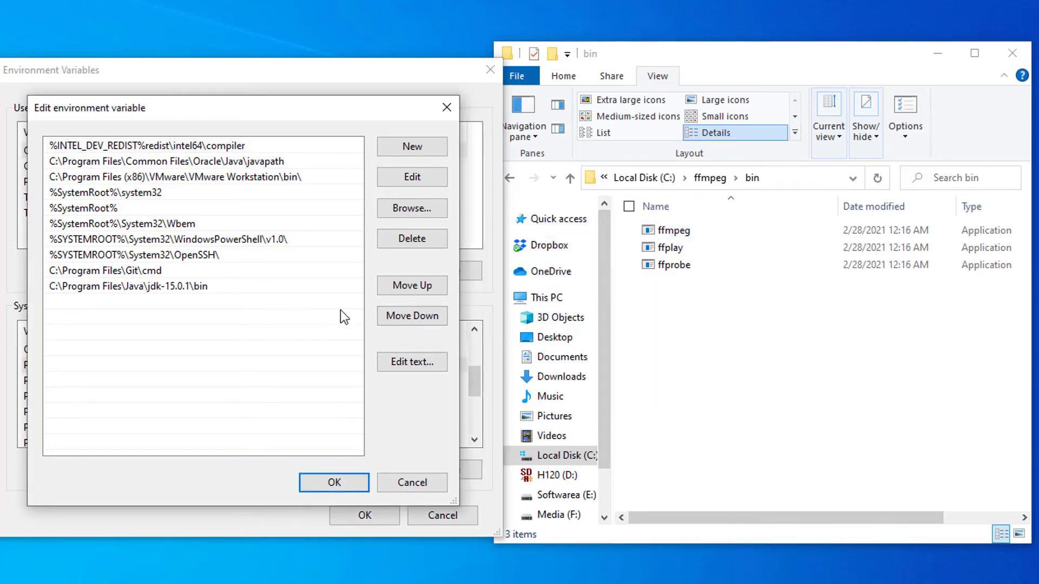
left_click(414, 150)
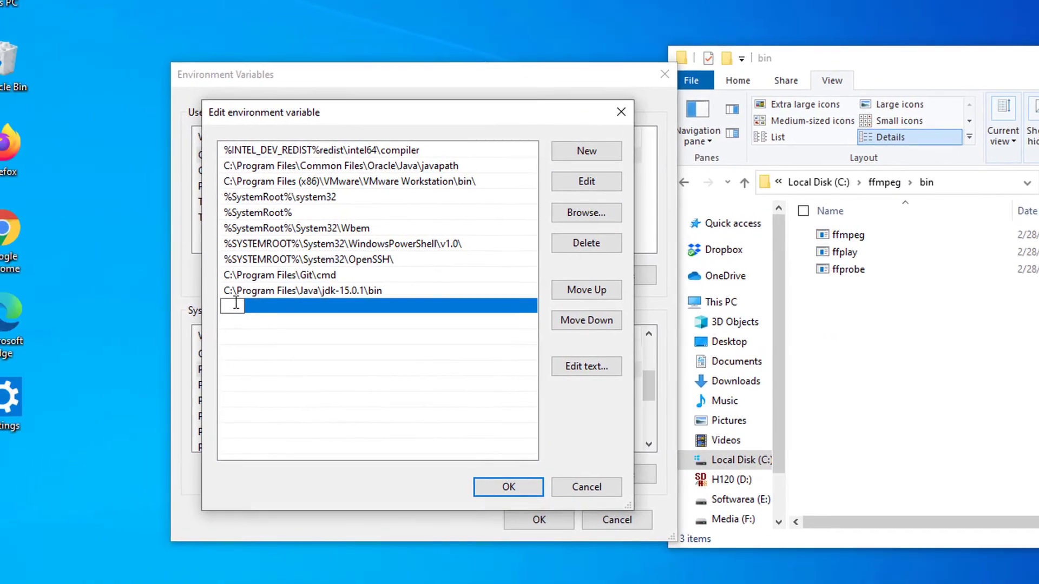
right_click(264, 305)
left_click(206, 375)
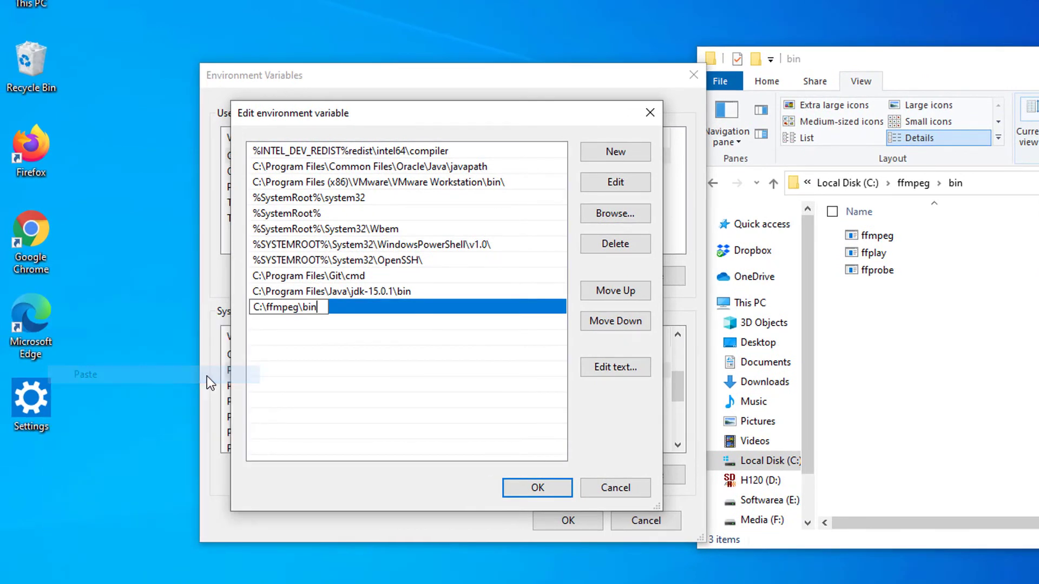
left_click(350, 350)
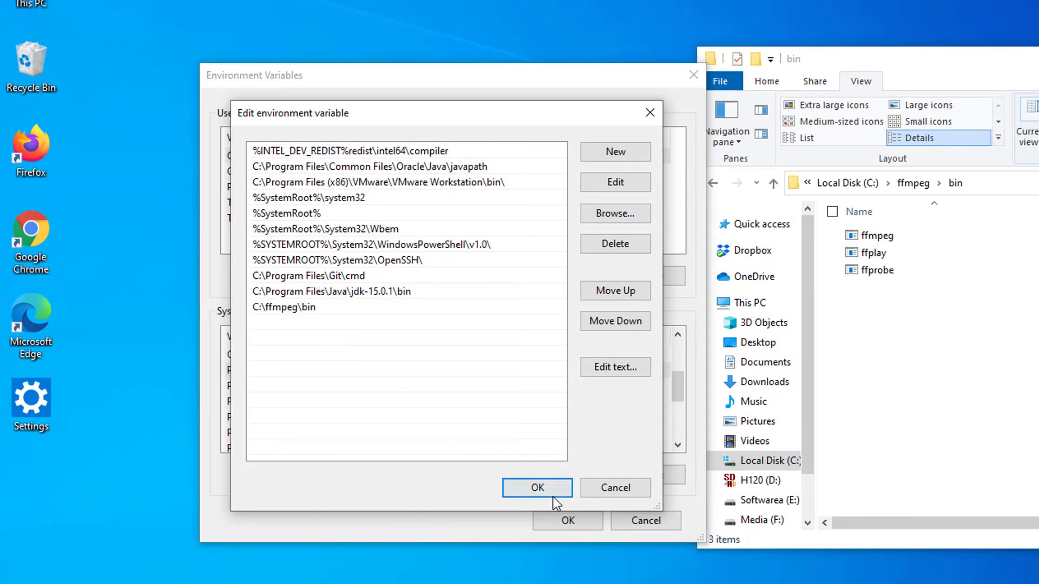
left_click(538, 486)
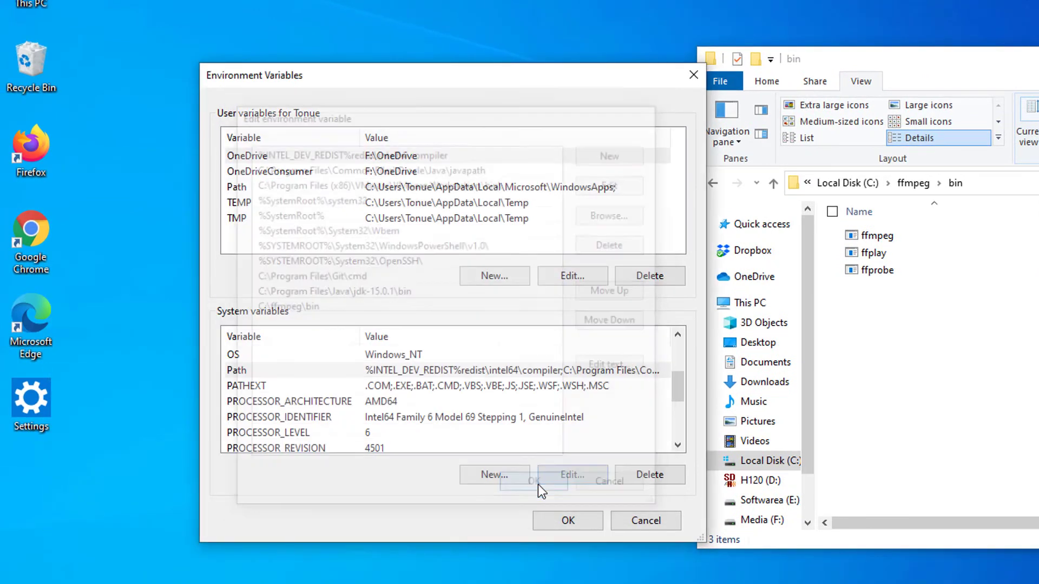
left_click(568, 520)
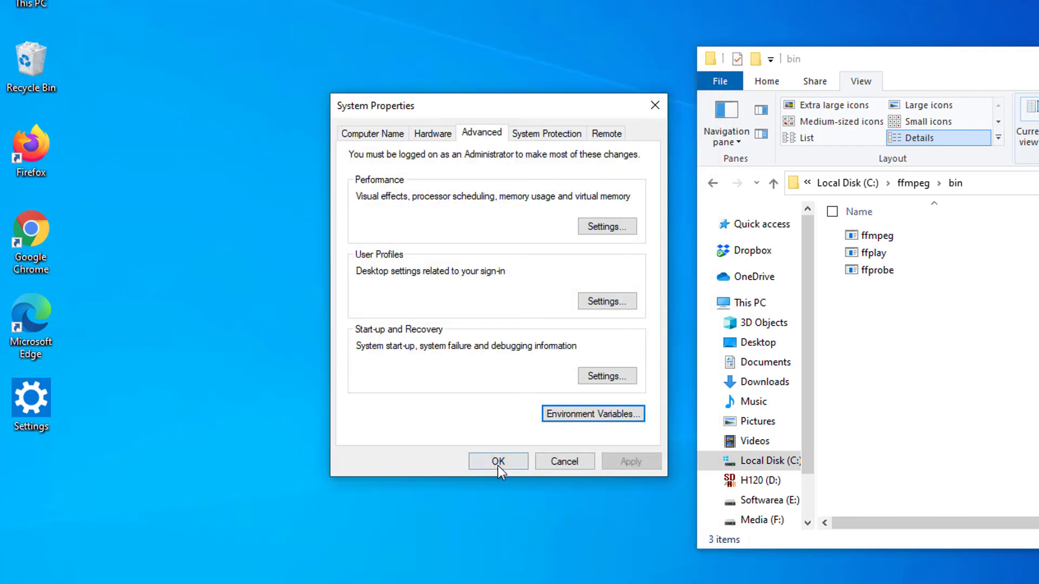
left_click(498, 464)
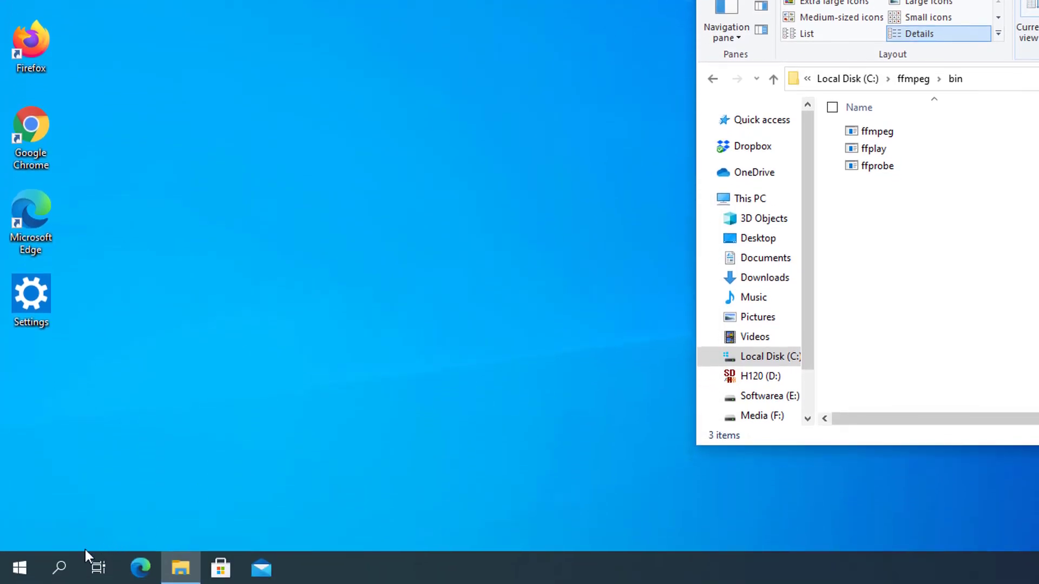
Step: Search for cmd, open Command Prompt, and narrow its window so that it no longer covers the bin folder window
left_click(61, 567)
type("cm")
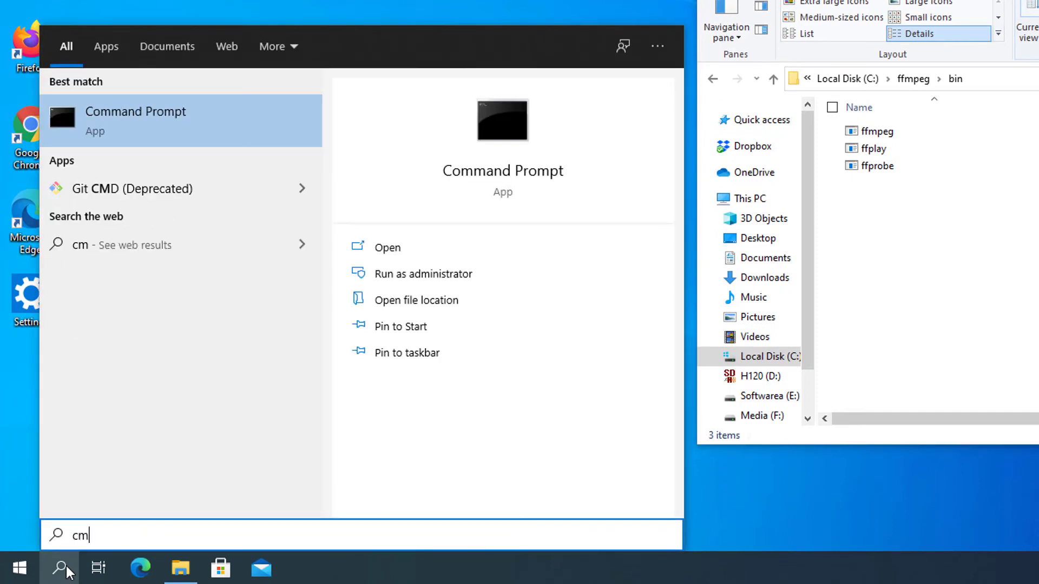
type("d")
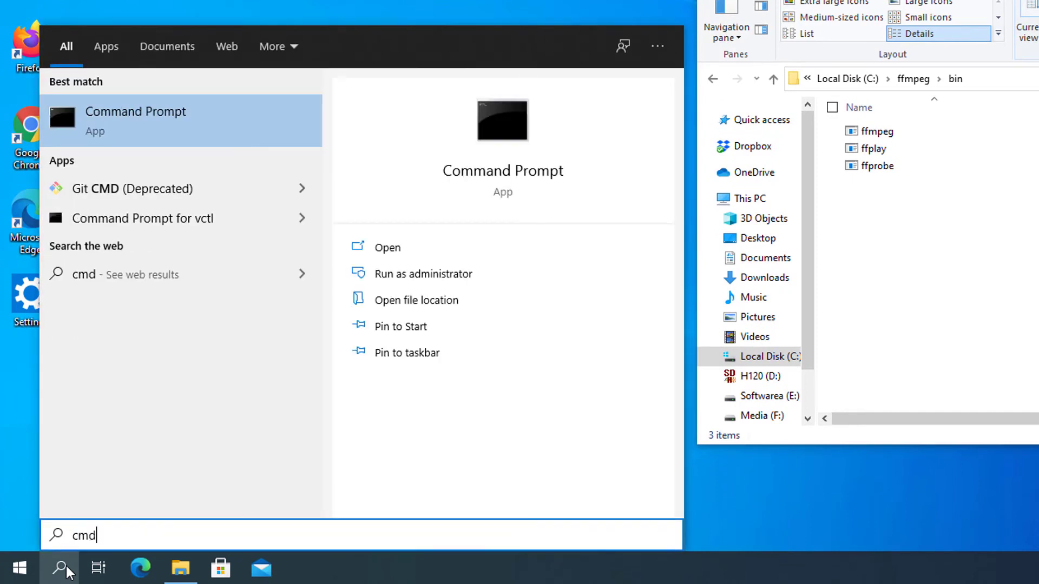
left_click(395, 248)
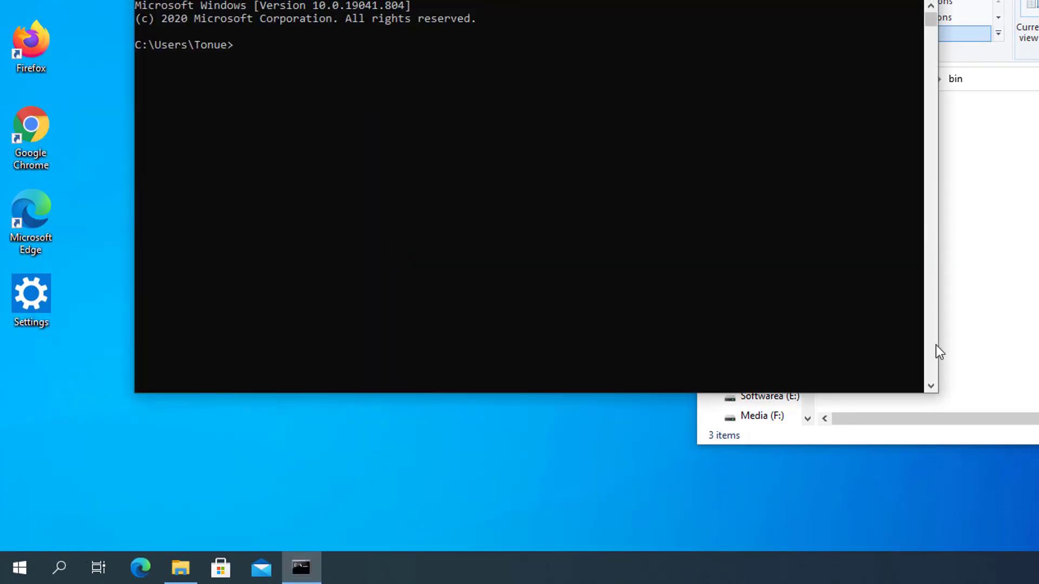
left_click_drag(937, 354, 655, 361)
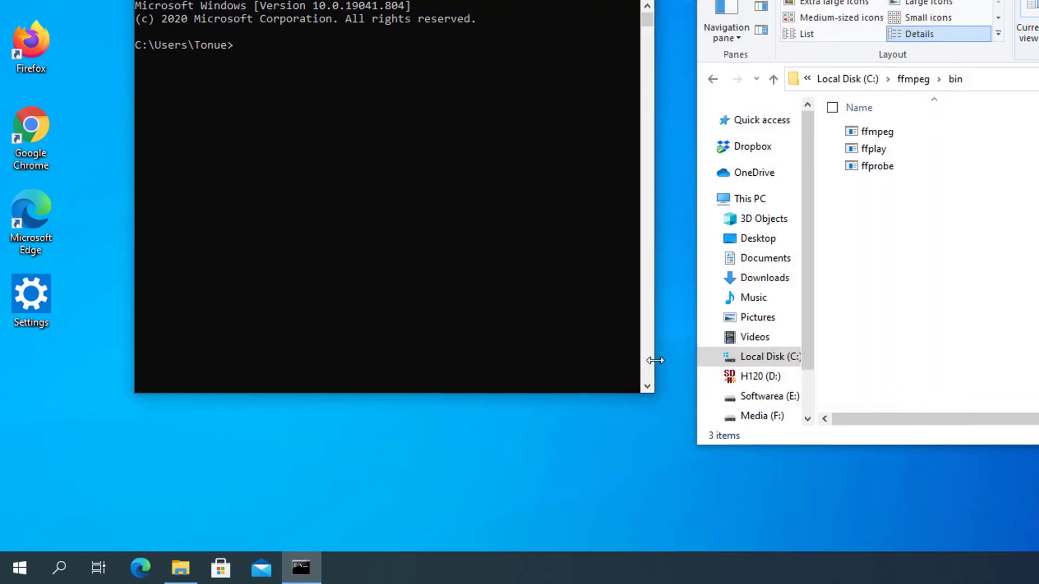
Step: Run the ffmpeg command in Command Prompt to test the installation and look through its output
left_click(301, 58)
type("ffmpeg")
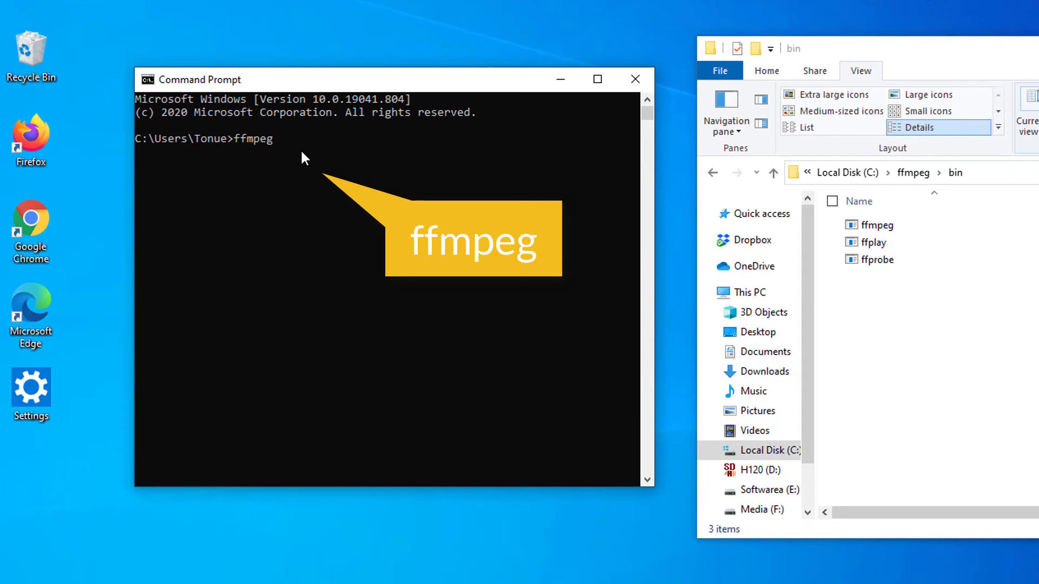
key("Return")
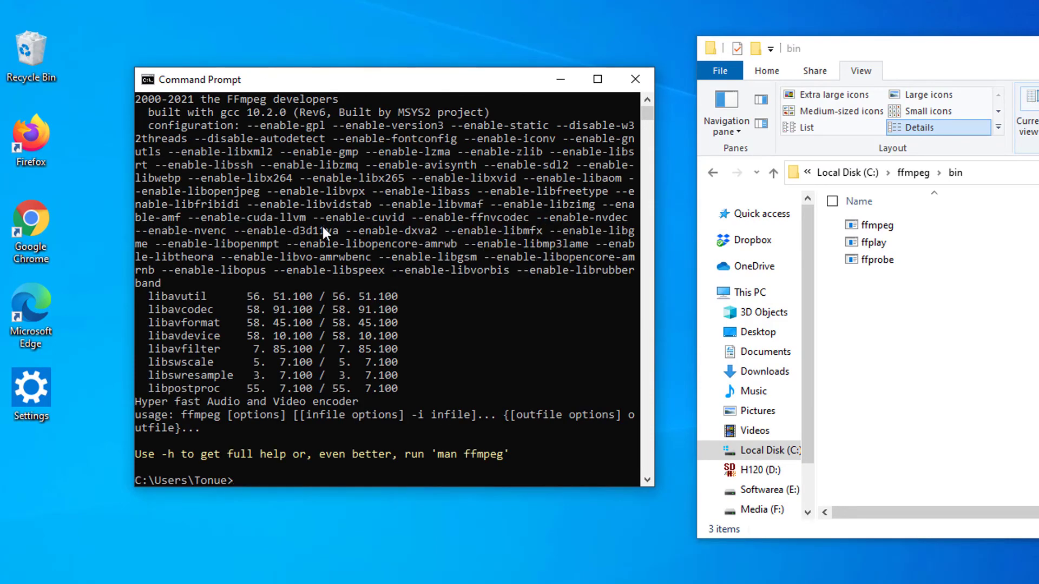
scroll(323, 227, "up", 2)
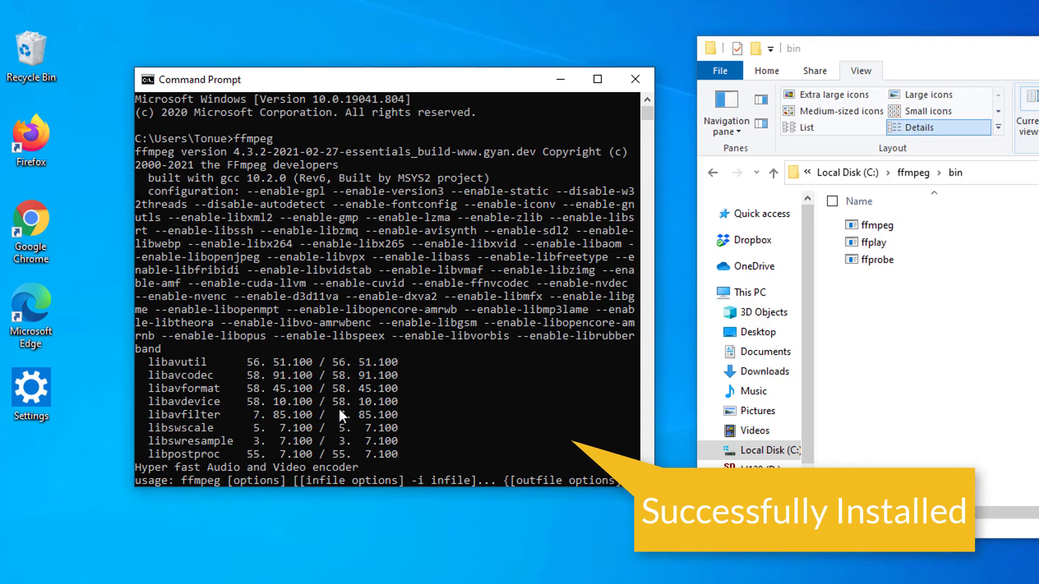
scroll(339, 410, "down", 7)
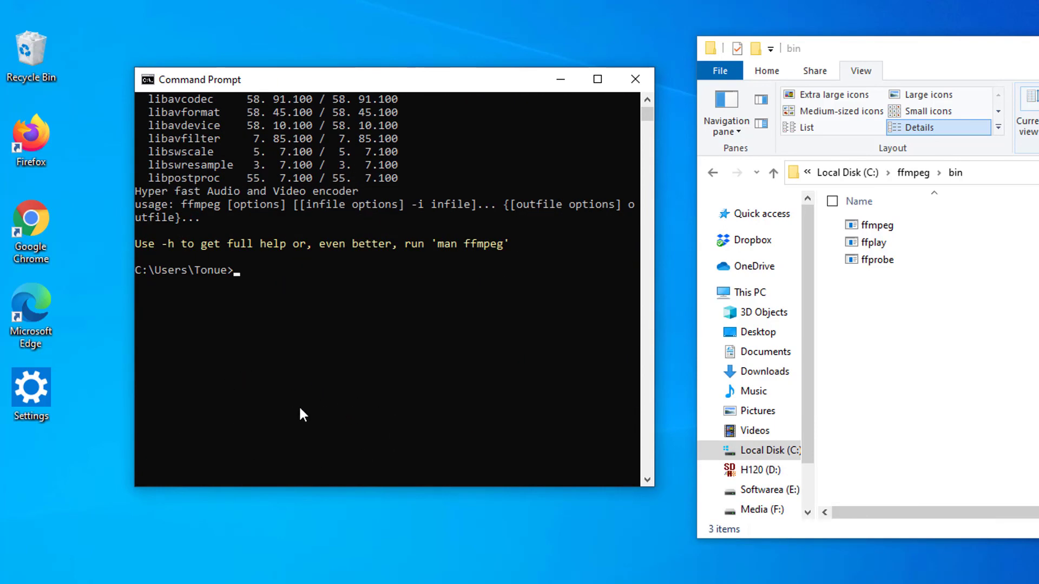
Step: End the Command Prompt session with exit and close the bin folder window
type("exit")
key("Return")
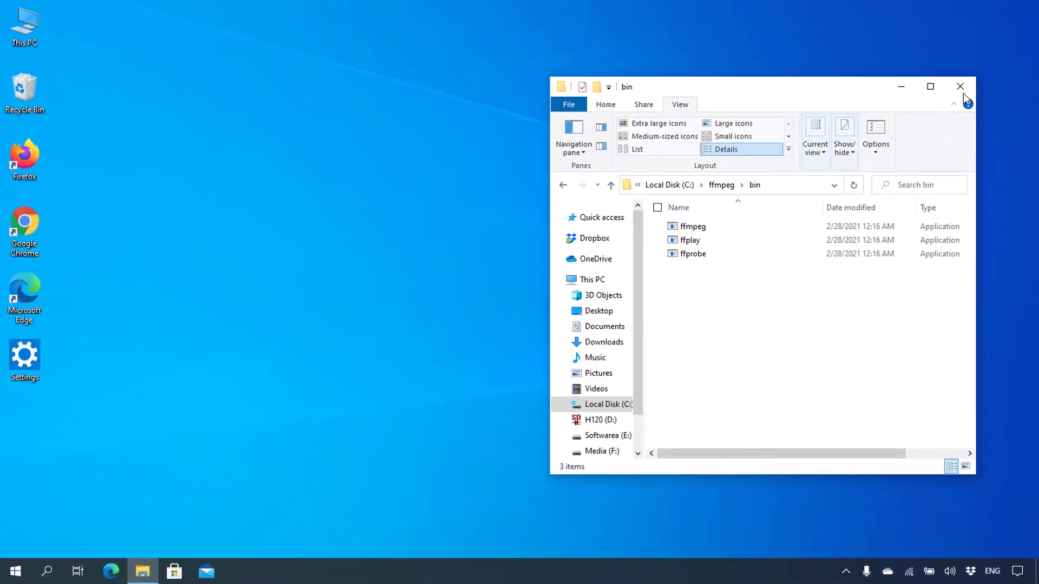
left_click(961, 86)
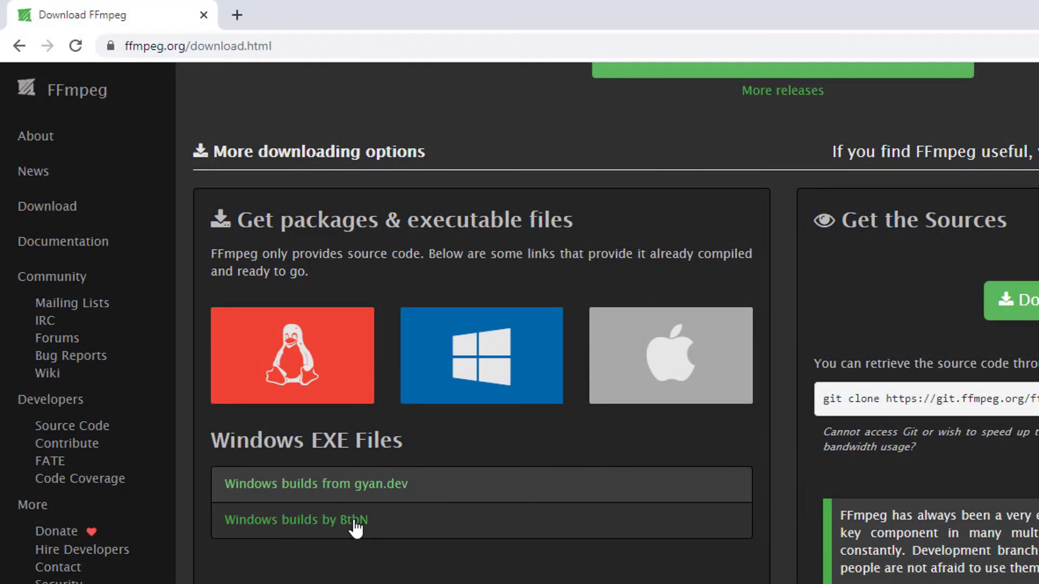
Step: In Chrome, open the Windows builds by BtbN link in a new tab and view the latest release's assets
right_click(354, 523)
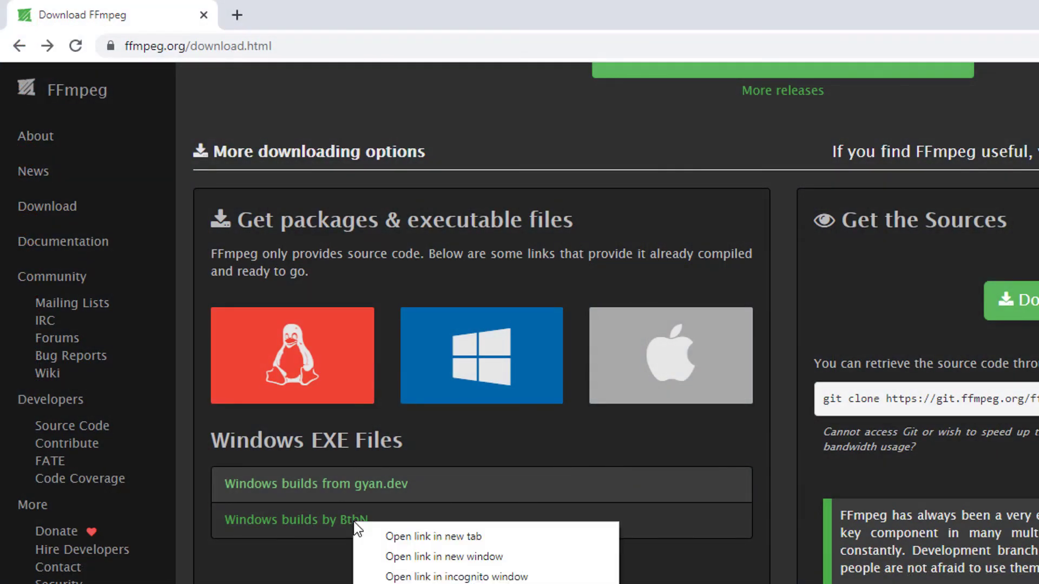
left_click(446, 536)
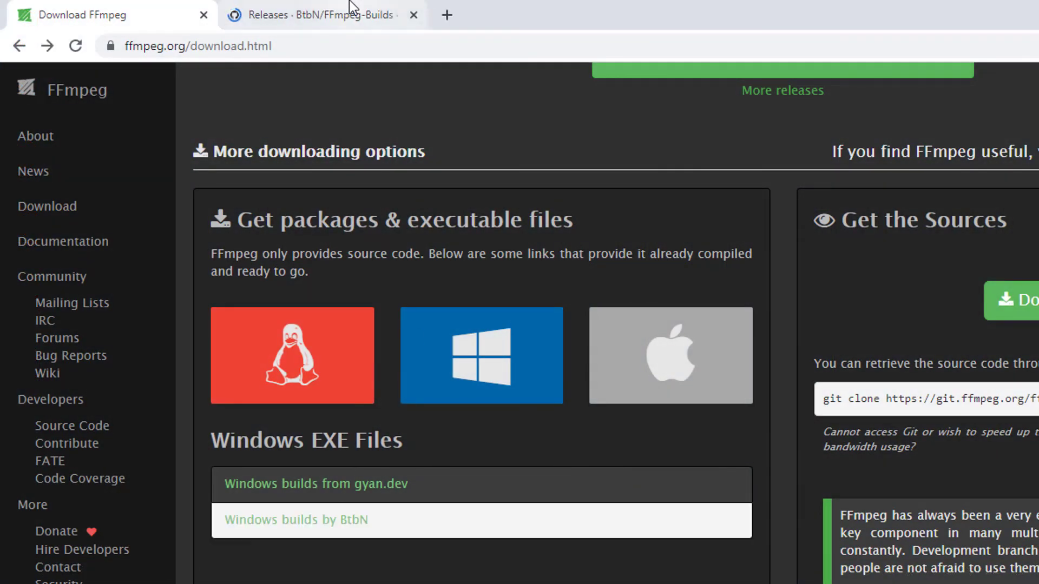
left_click(348, 1)
scroll(572, 314, "down", 3)
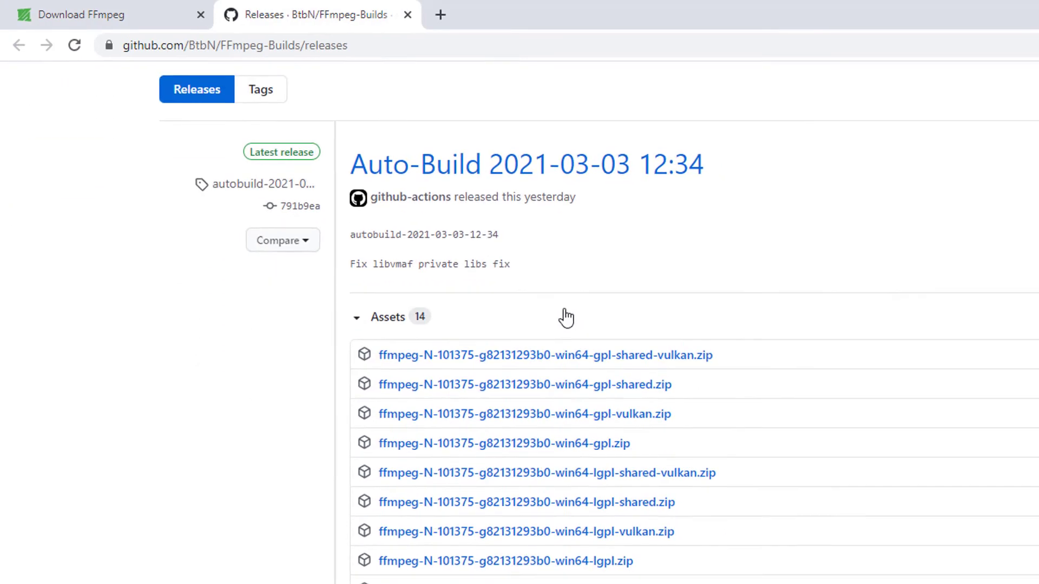